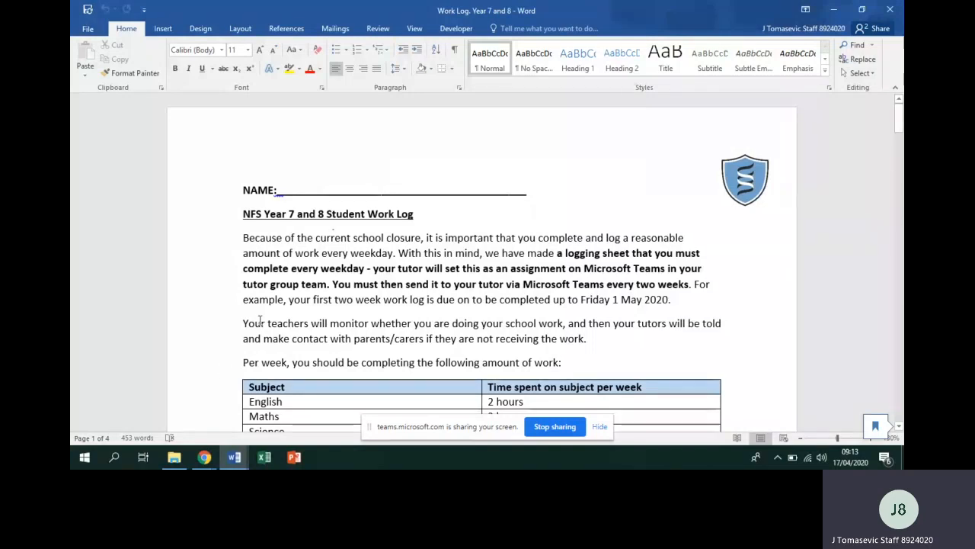
- Switch to the Teams meeting window in Chrome for a look and return to the Work Log document in Word
mouse_move(204, 456)
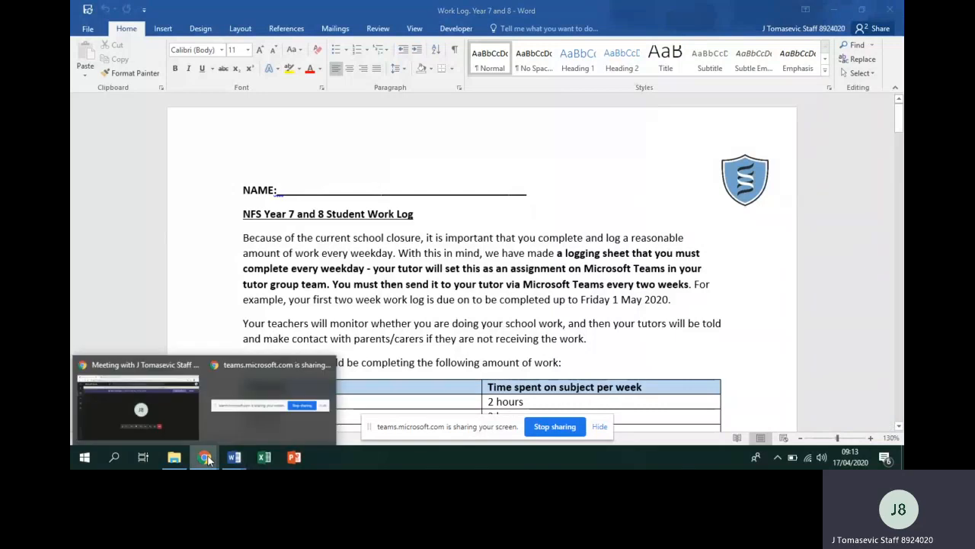
click(169, 396)
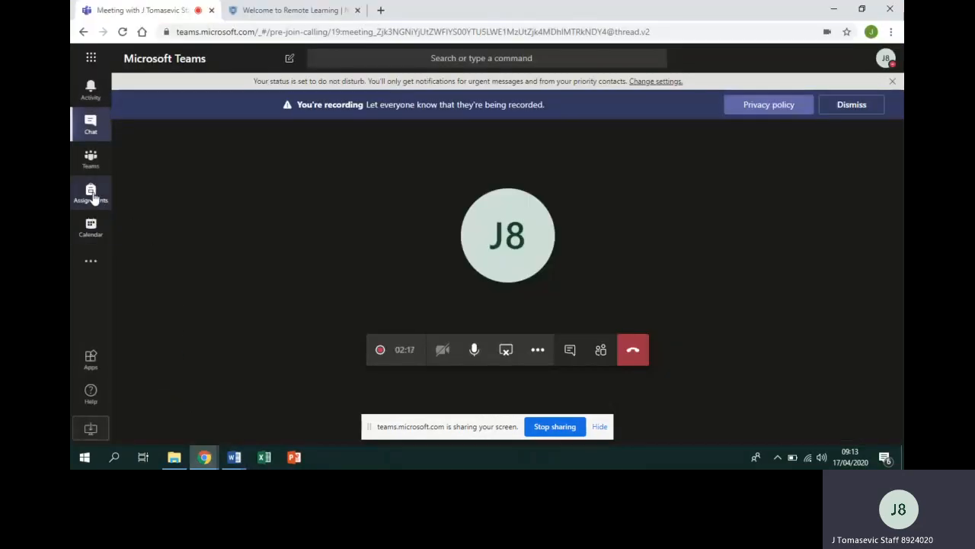
mouse_move(205, 456)
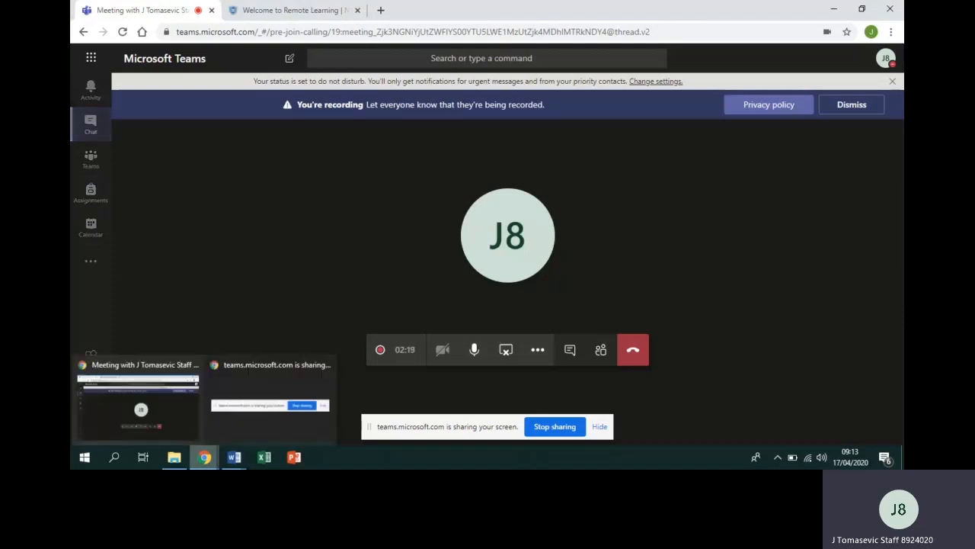
mouse_move(234, 456)
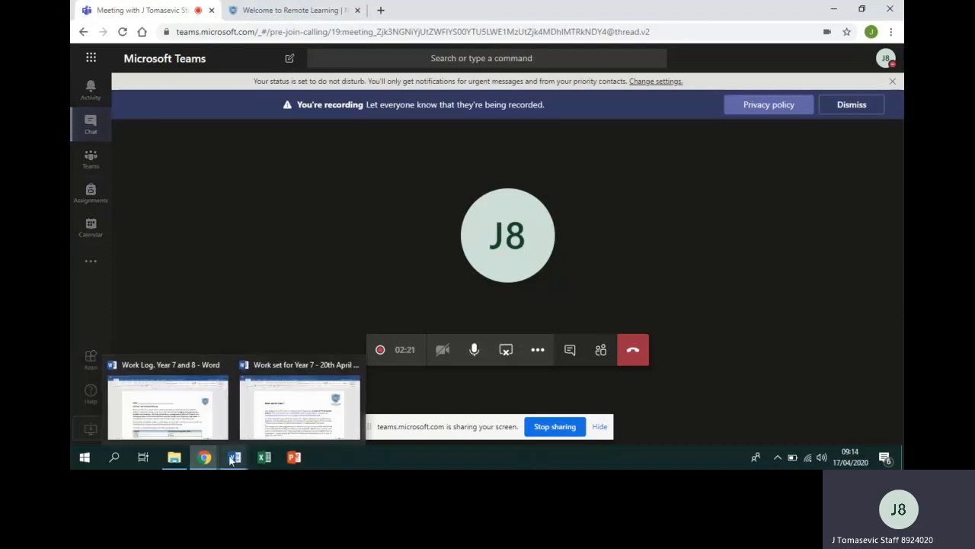
click(200, 391)
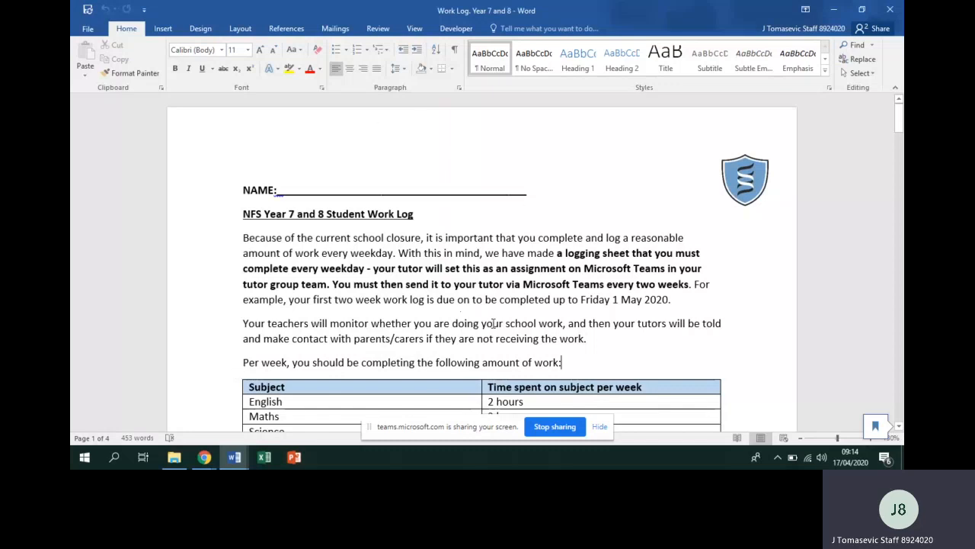
- Replace the blank line after NAME with "Another Student"
drag(531, 185, 280, 190)
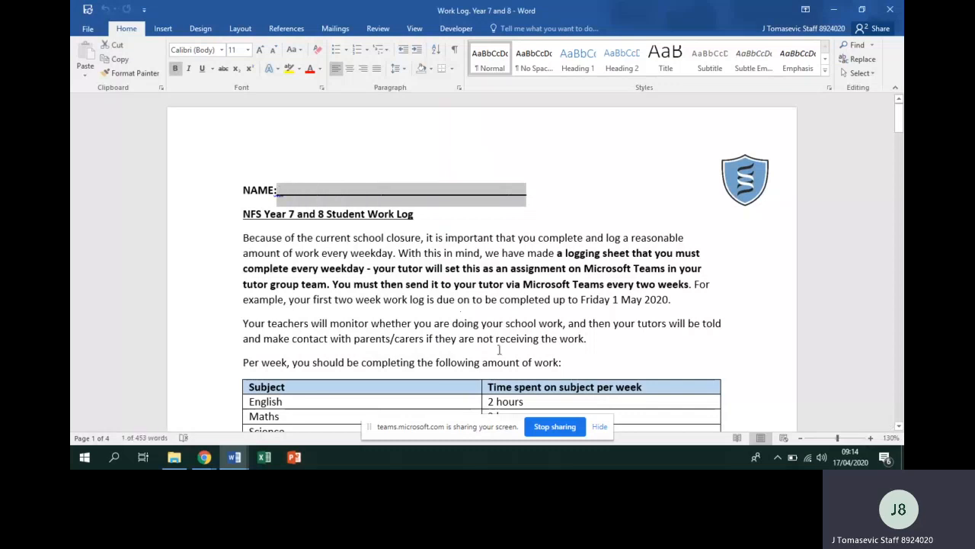
key(Delete)
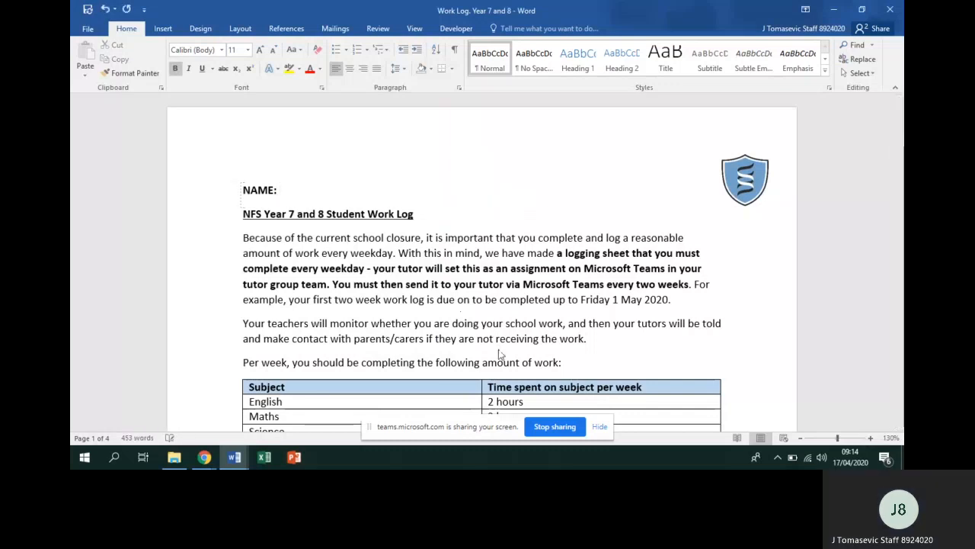
text(Anoth)
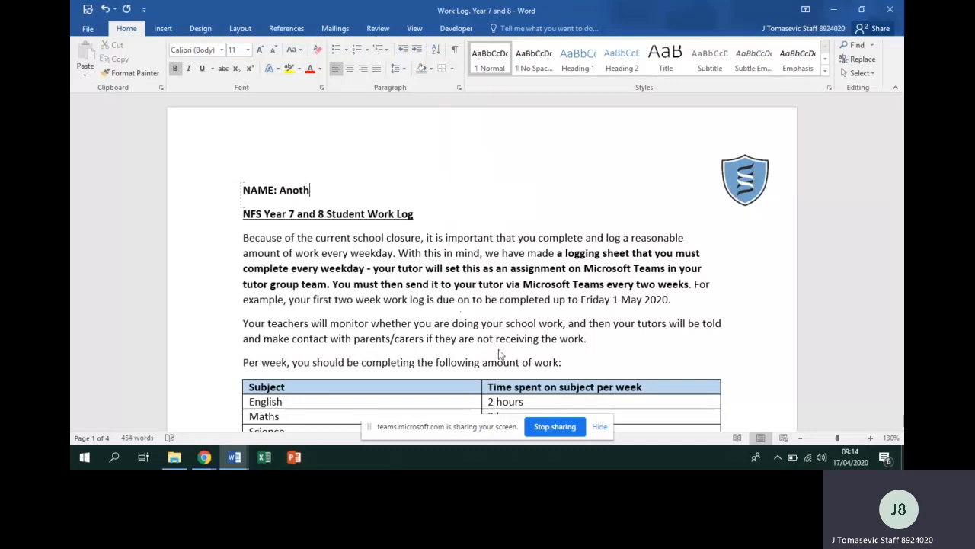
text(er Student)
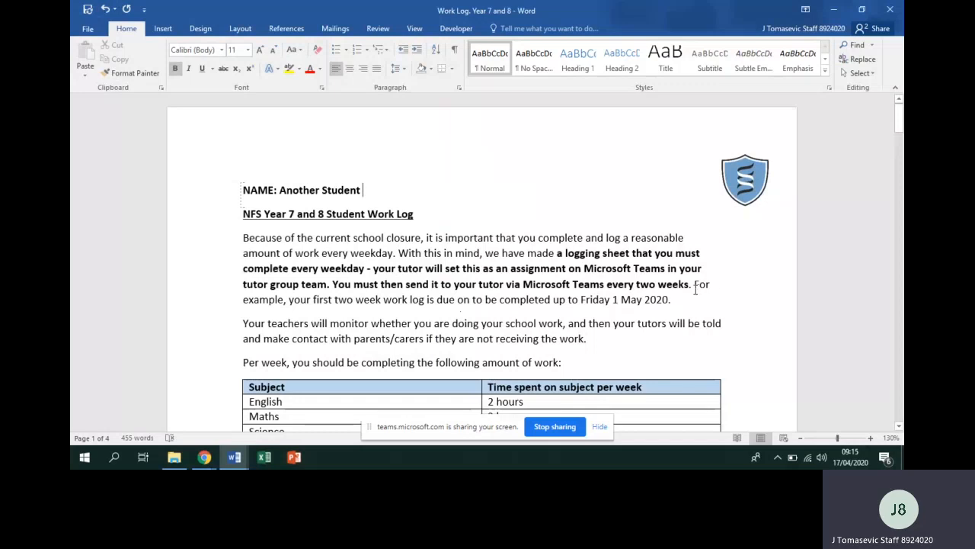
- Point out the sentence on sending the log to the tutor every two weeks and the Friday 1 May 2020 deadline by selecting them
drag(693, 284, 342, 288)
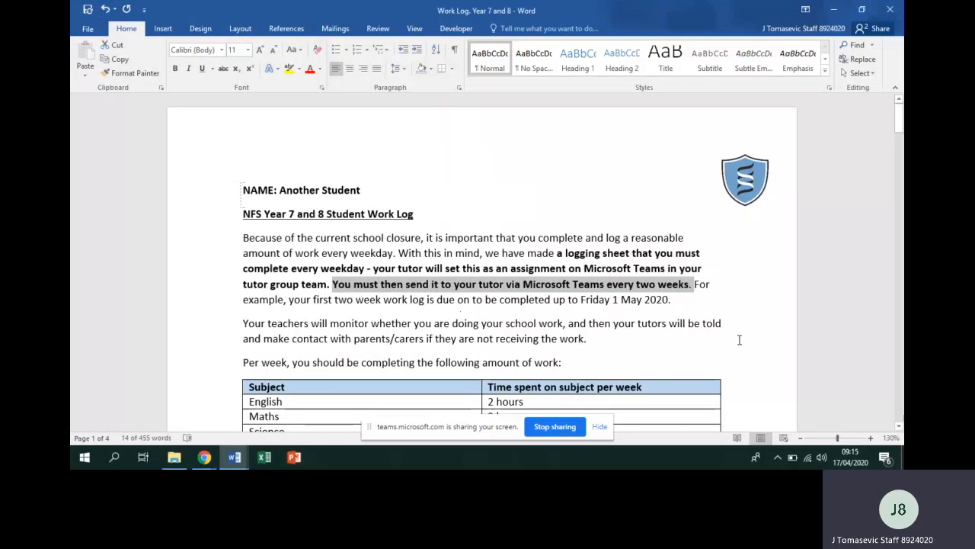
click(672, 298)
drag(673, 299, 582, 301)
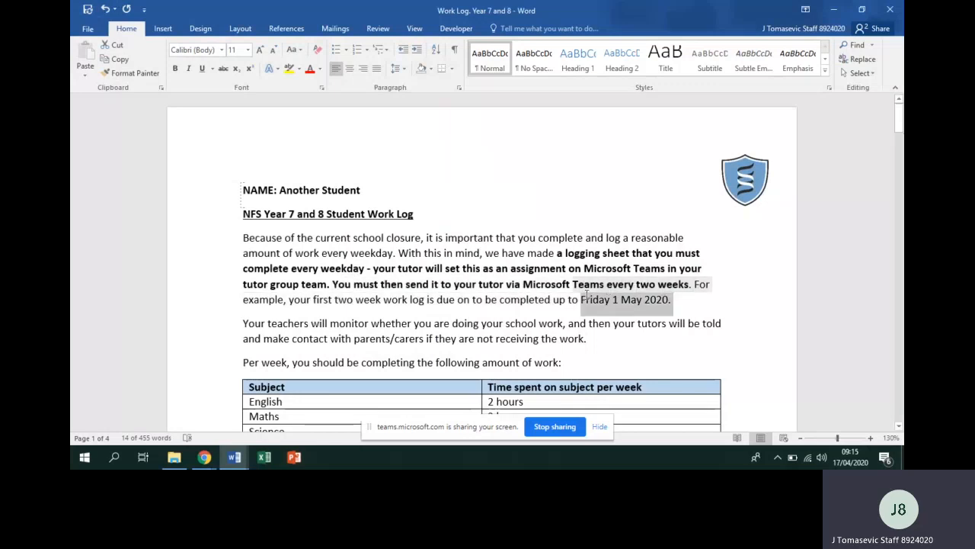
click(630, 338)
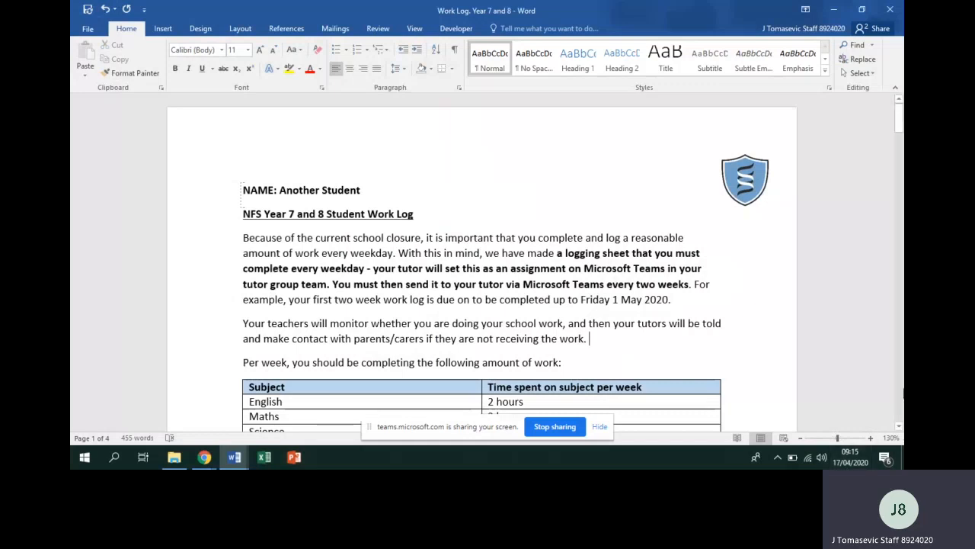
- Enter 20 April as the Week A date and as Monday's date in the log table
click(900, 129)
drag(901, 131, 902, 147)
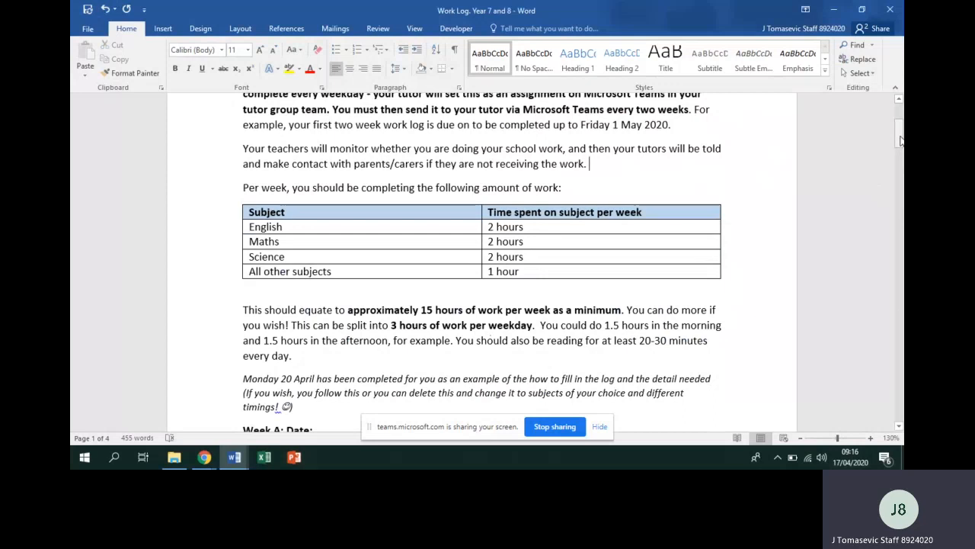
drag(900, 140, 897, 166)
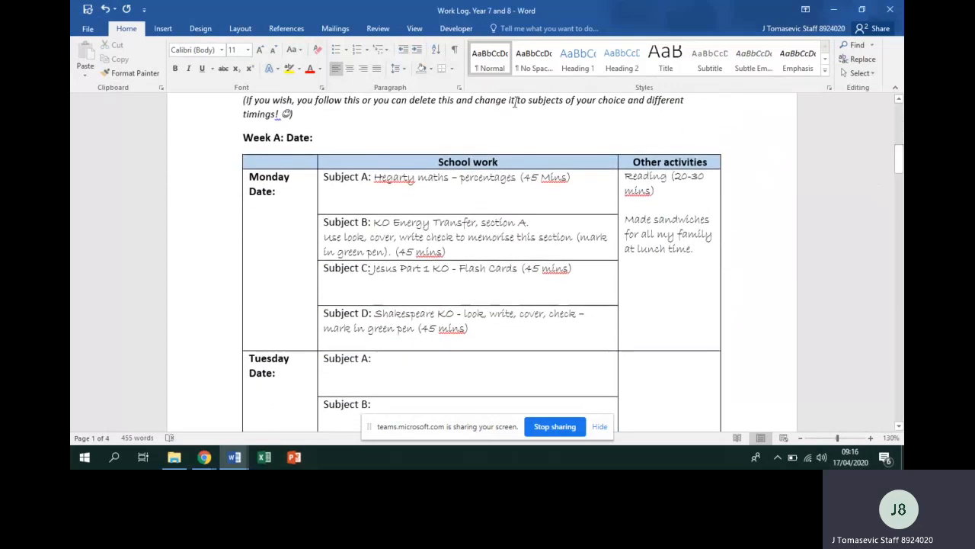
click(380, 138)
text(20 Apr)
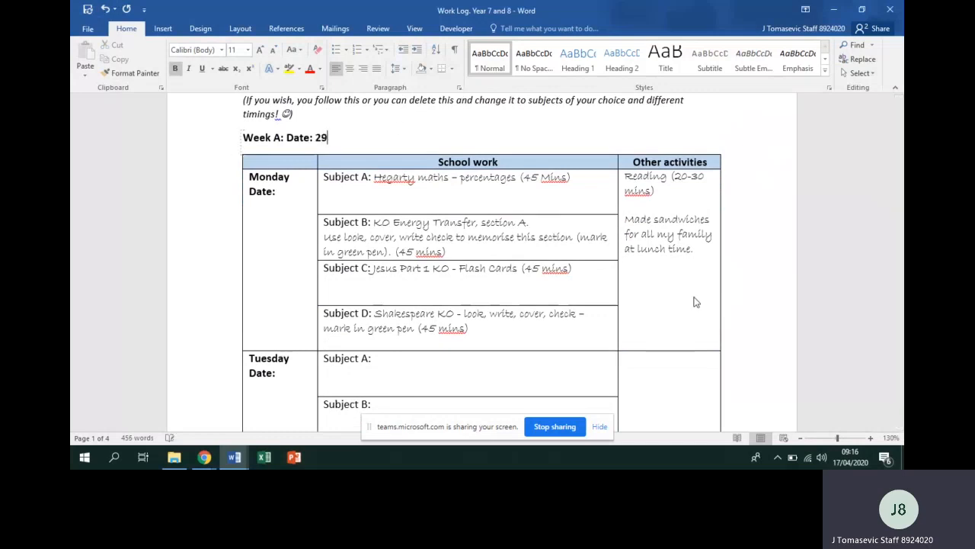
text(il)
click(302, 193)
text(20 )
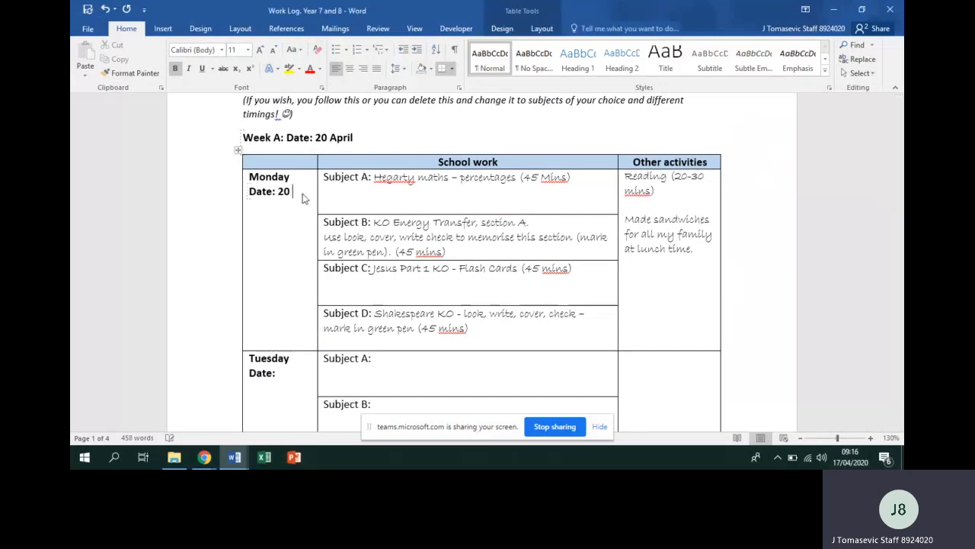
text(April)
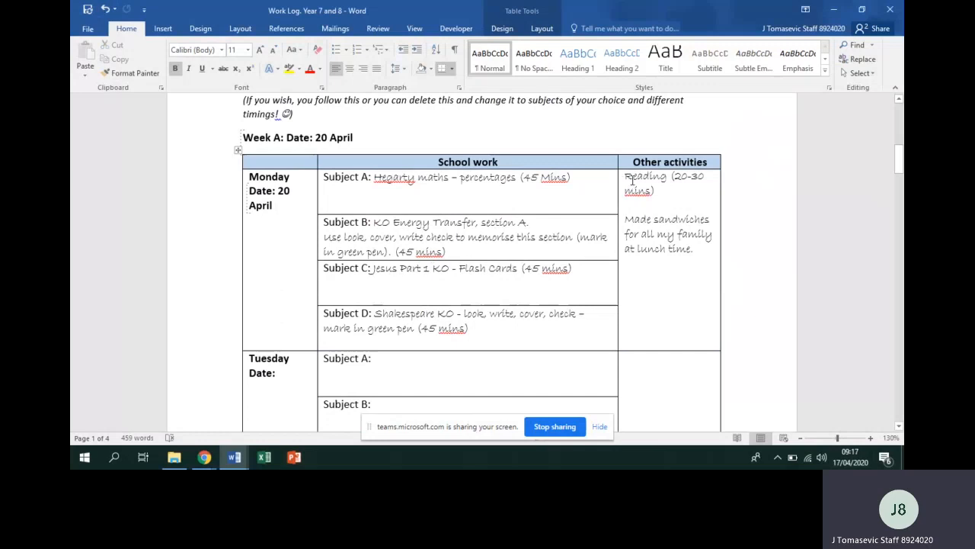
- Change Monday's reading entry under Other activities to 30 mins and add the book title "Holes"
drag(632, 181, 650, 195)
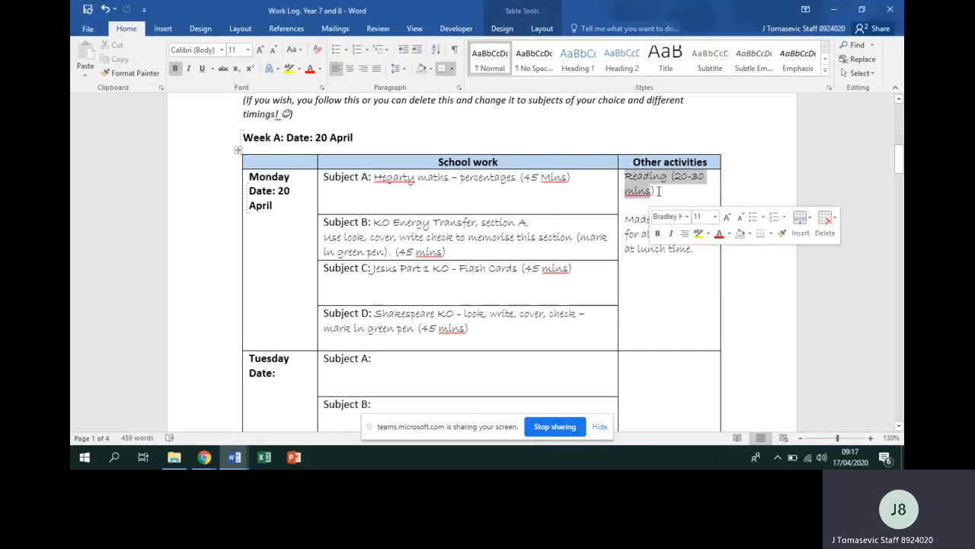
click(692, 177)
drag(692, 177, 676, 178)
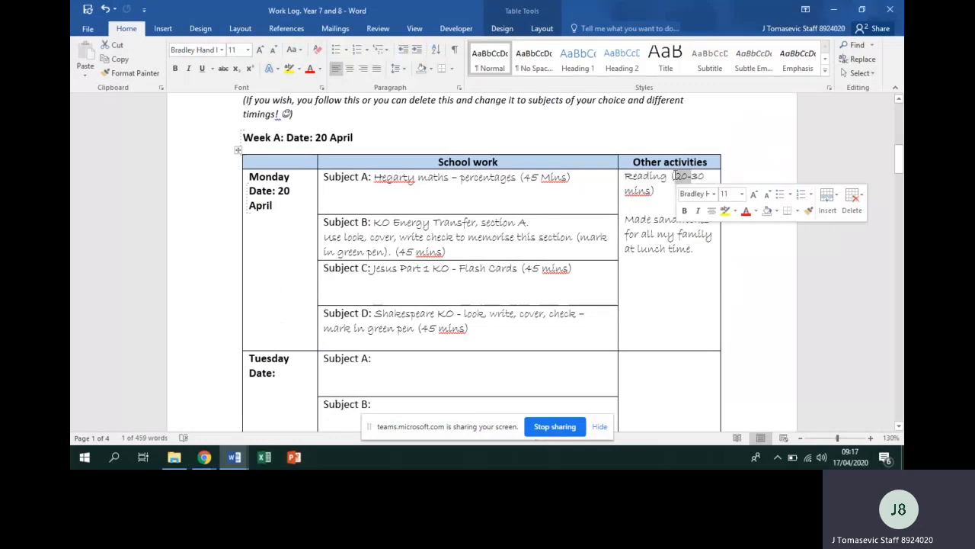
key(BackSpace)
click(669, 187)
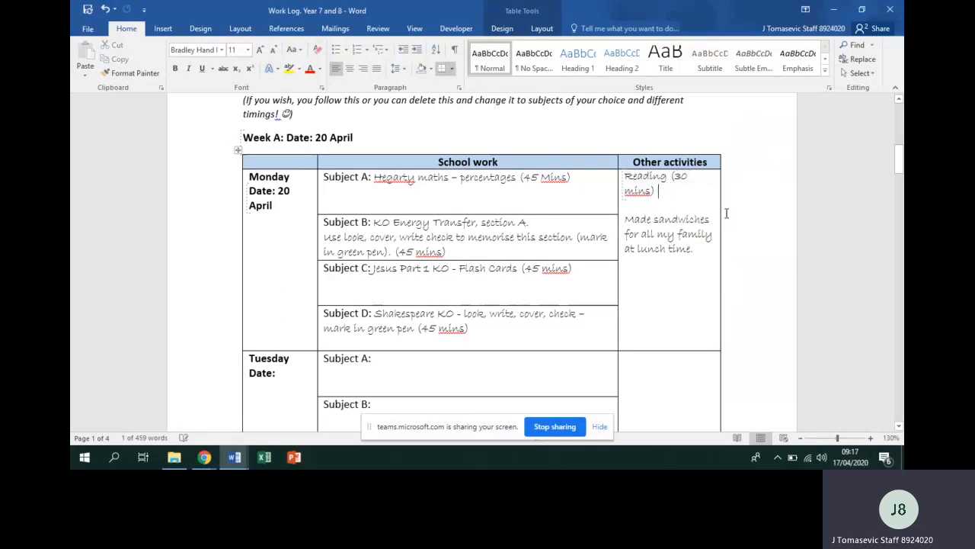
text(Holes)
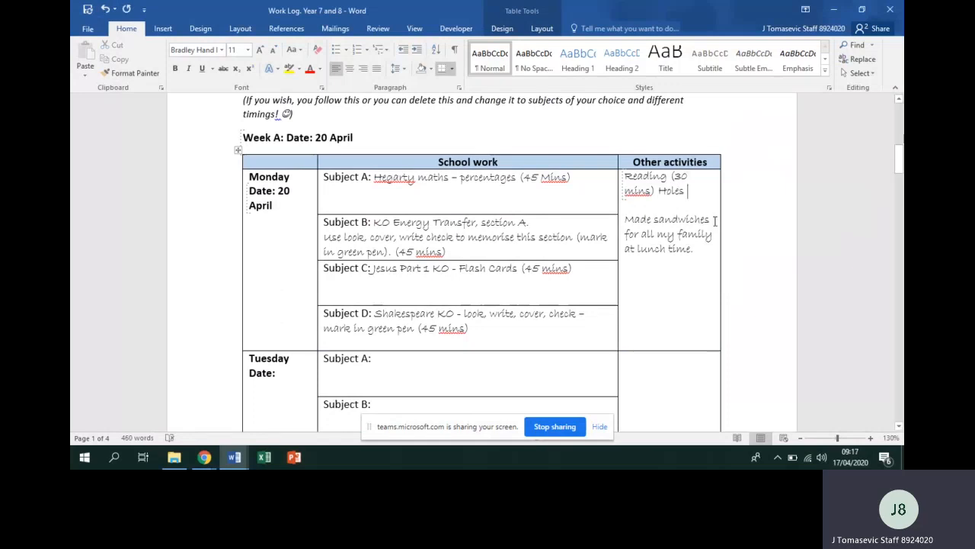
click(700, 248)
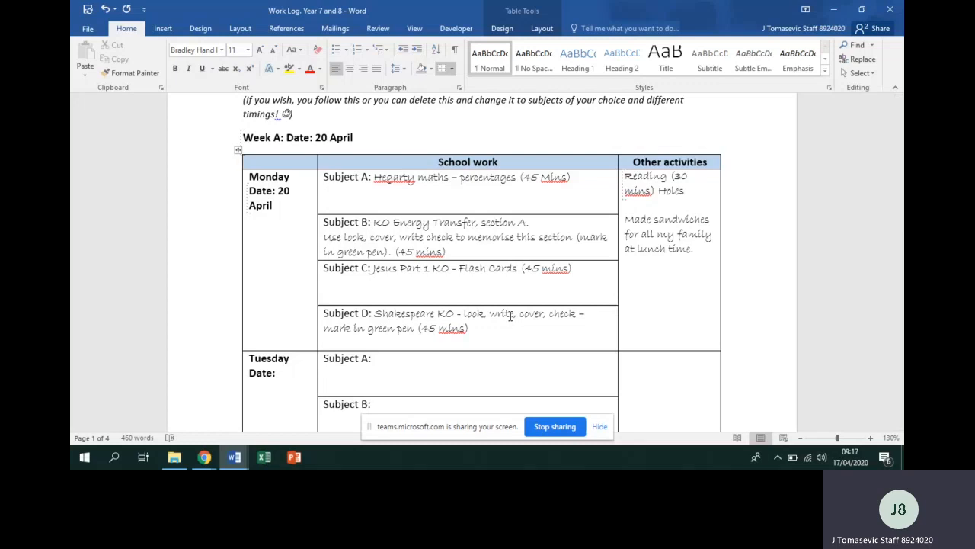
- Enter 21 April as Tuesday's date in the log table
click(900, 163)
drag(900, 163, 900, 172)
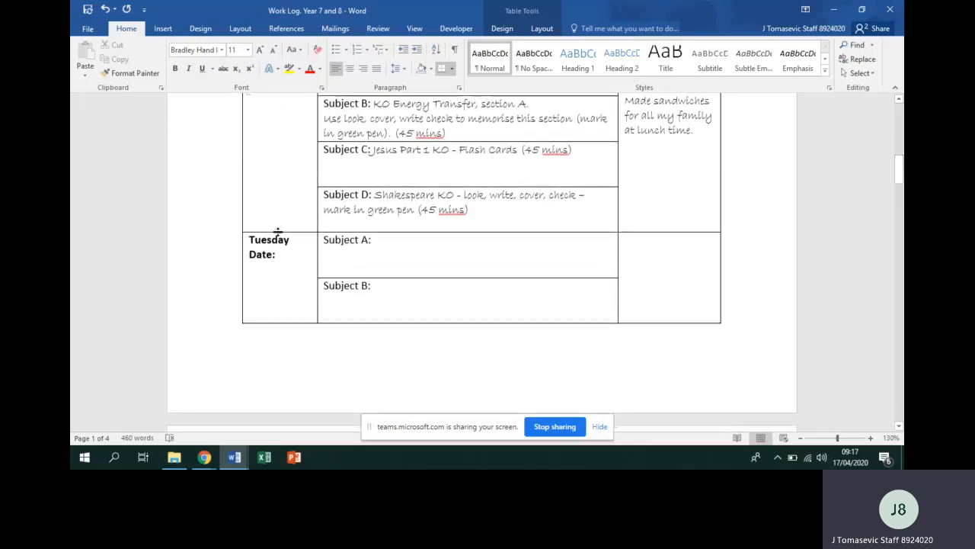
click(297, 258)
text(21 April)
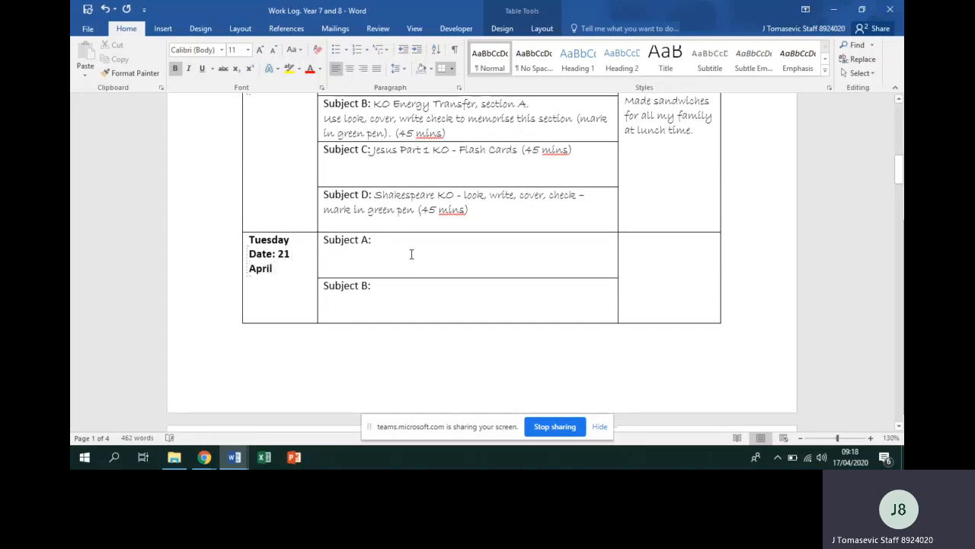
- Copy "KO Energy Transfer, section B, C" from the Science section of the "Work set for Year 7 - 20th April" document
mouse_move(899, 175)
mouse_down()
mouse_move(897, 149)
mouse_move(888, 172)
mouse_up()
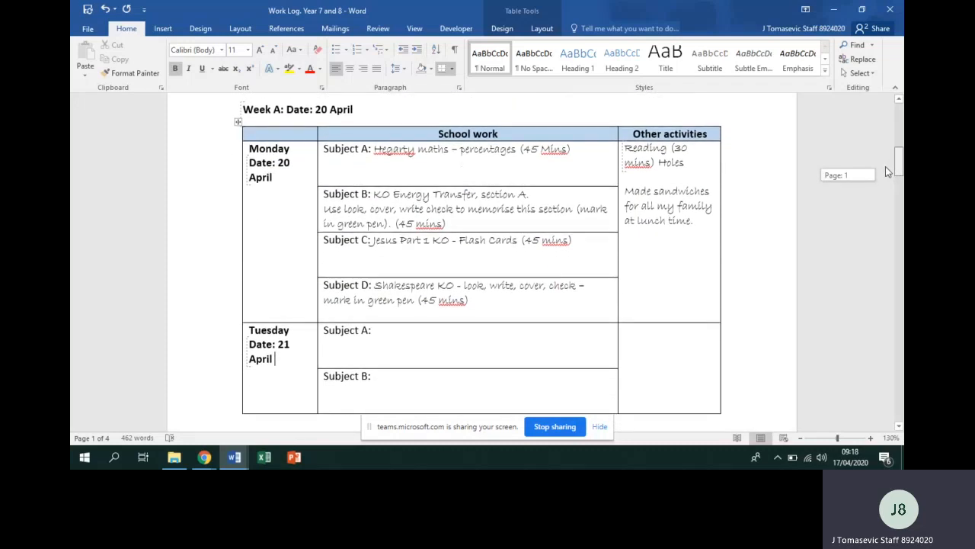
mouse_move(887, 171)
mouse_down()
mouse_move(881, 186)
mouse_move(881, 173)
mouse_up()
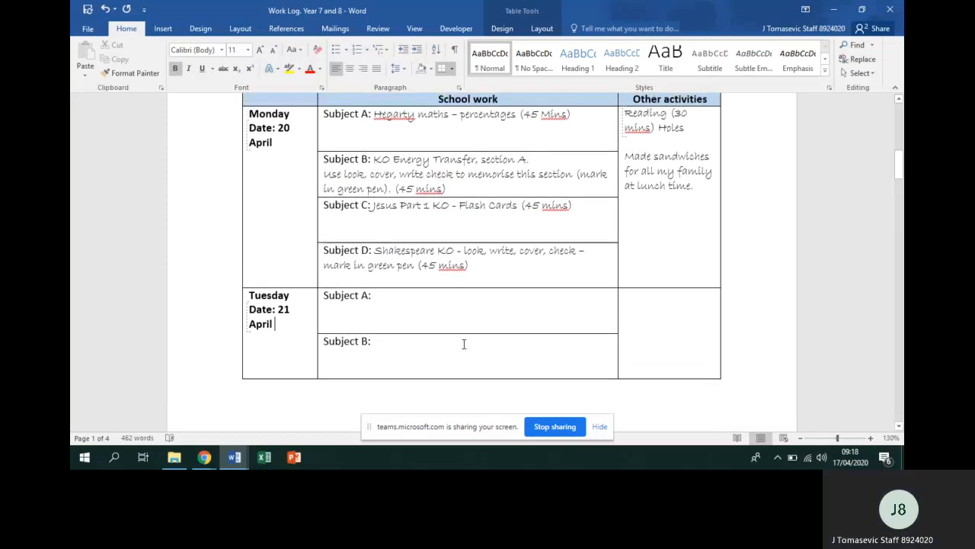
mouse_move(233, 457)
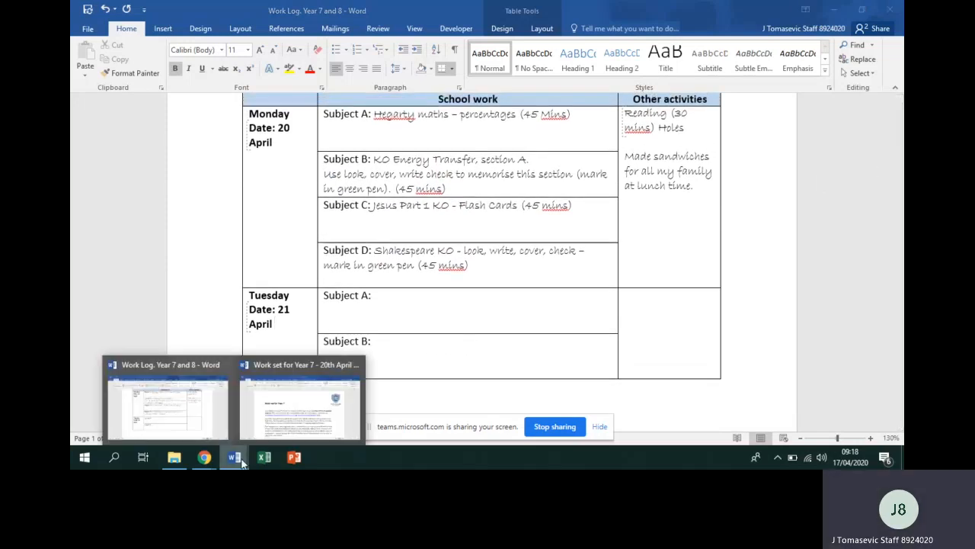
click(287, 402)
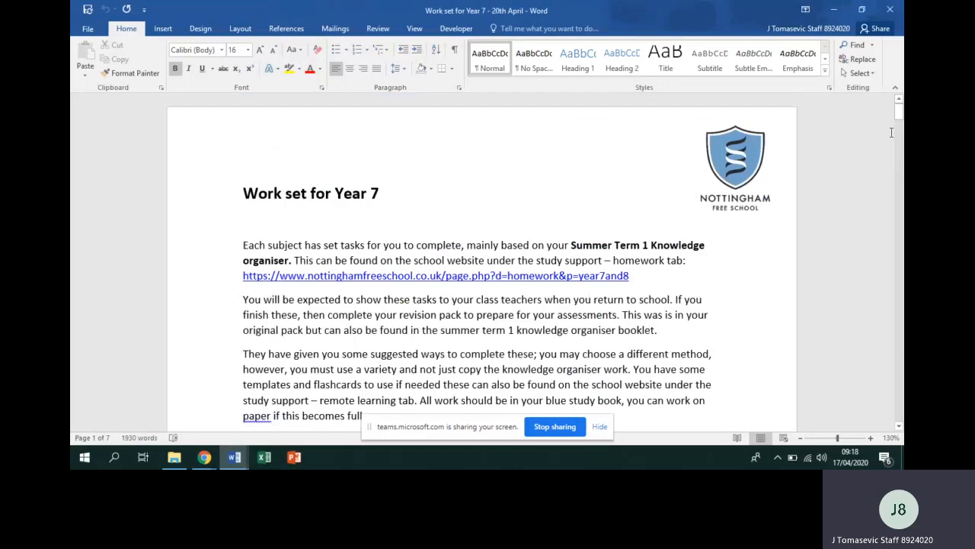
drag(899, 114, 889, 130)
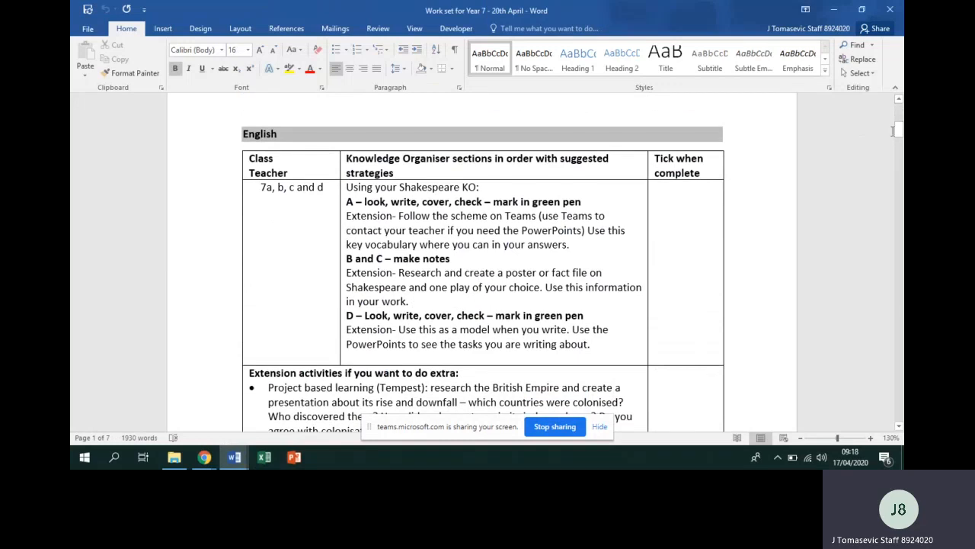
drag(899, 135, 900, 175)
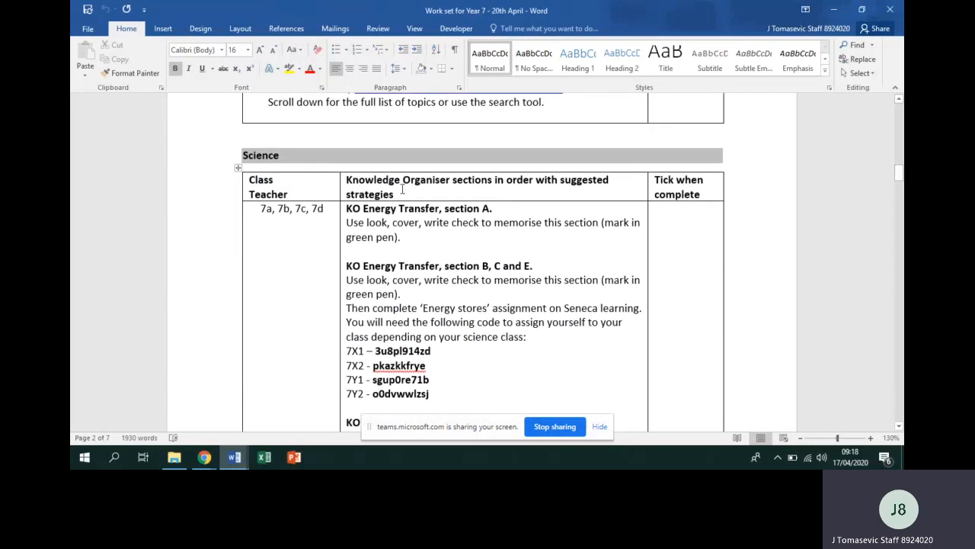
drag(347, 267, 501, 265)
key(ctrl+c)
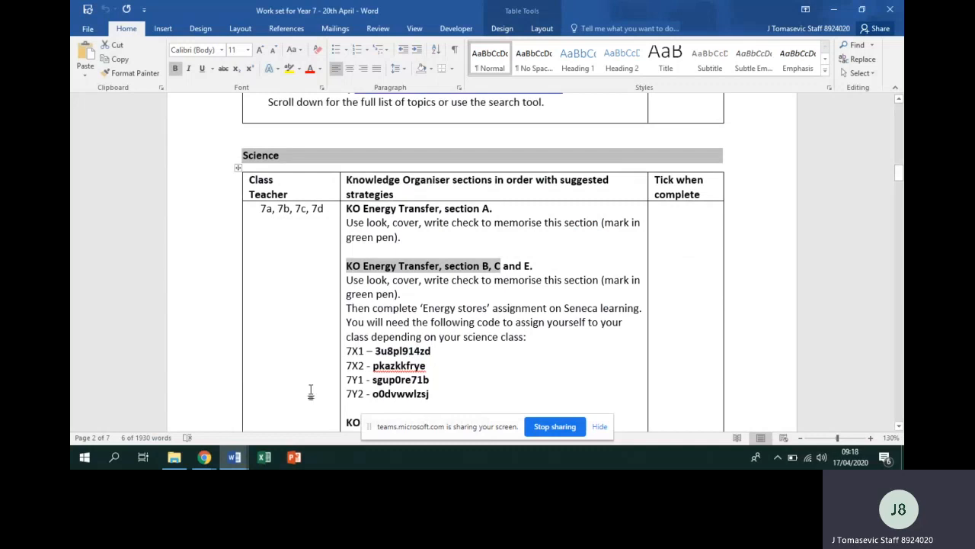
- Paste the copied Energy Transfer task into Tuesday's Subject A in the work log and add "(45 mins)" after it
click(234, 457)
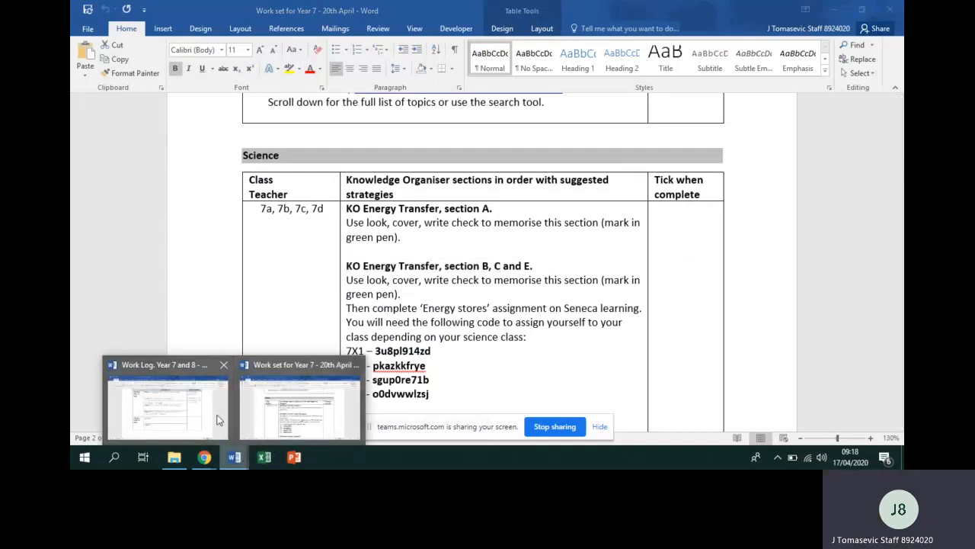
click(198, 412)
click(401, 297)
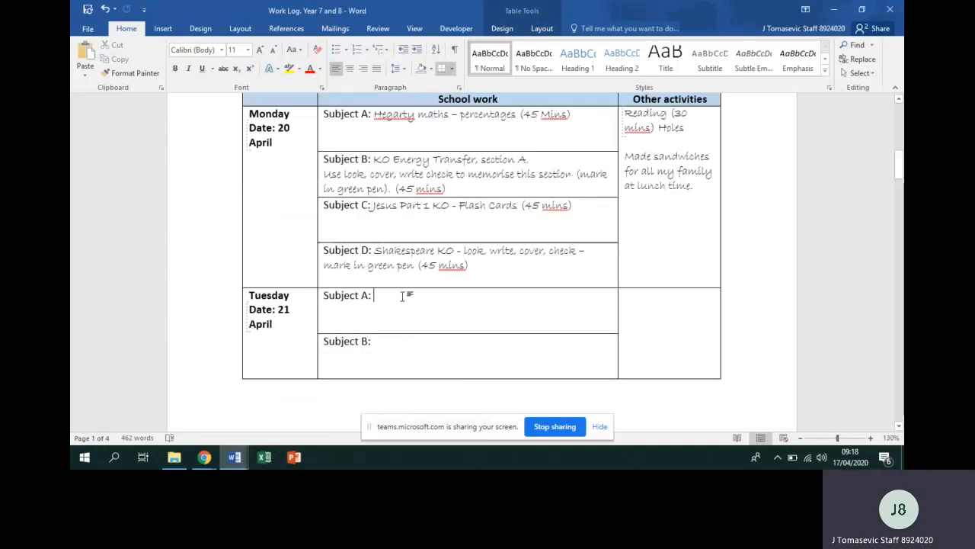
key(ctrl+v)
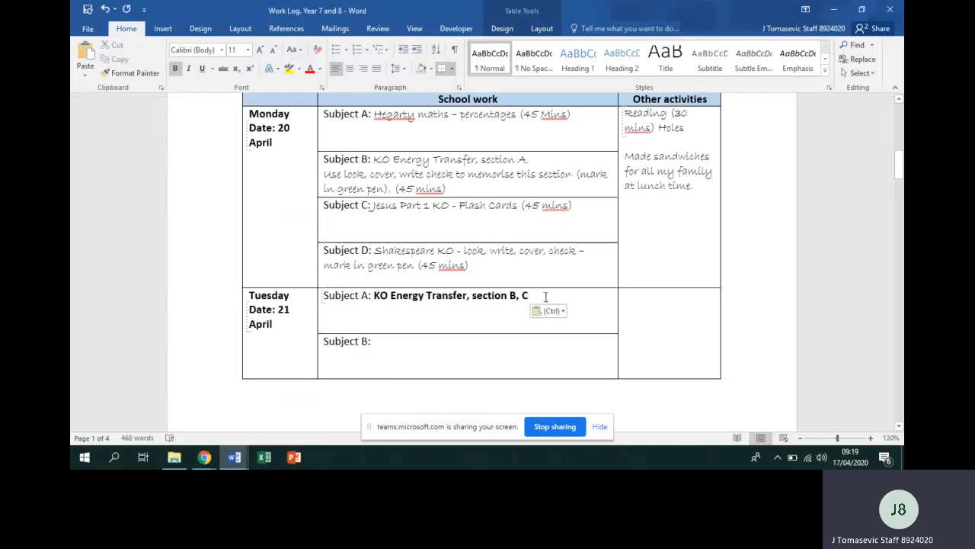
text((45 mins)
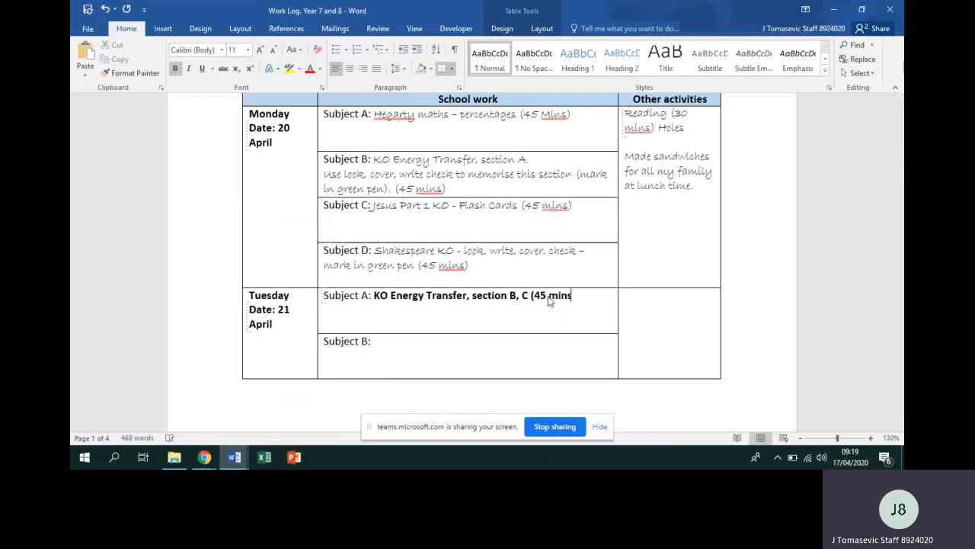
text())
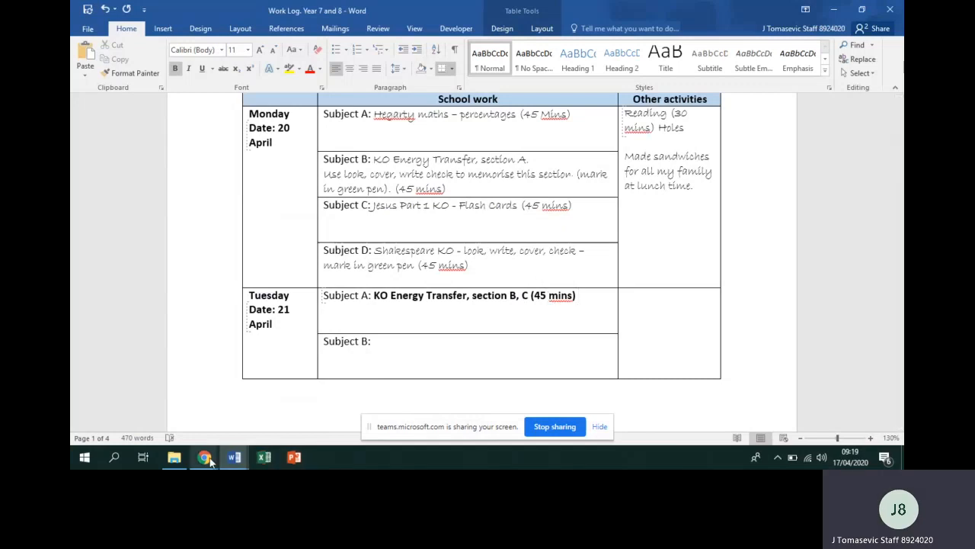
- Copy "complete 'Energy stores' assignment on Seneca learning" from the Science section of the Year 7 work set document
mouse_move(242, 462)
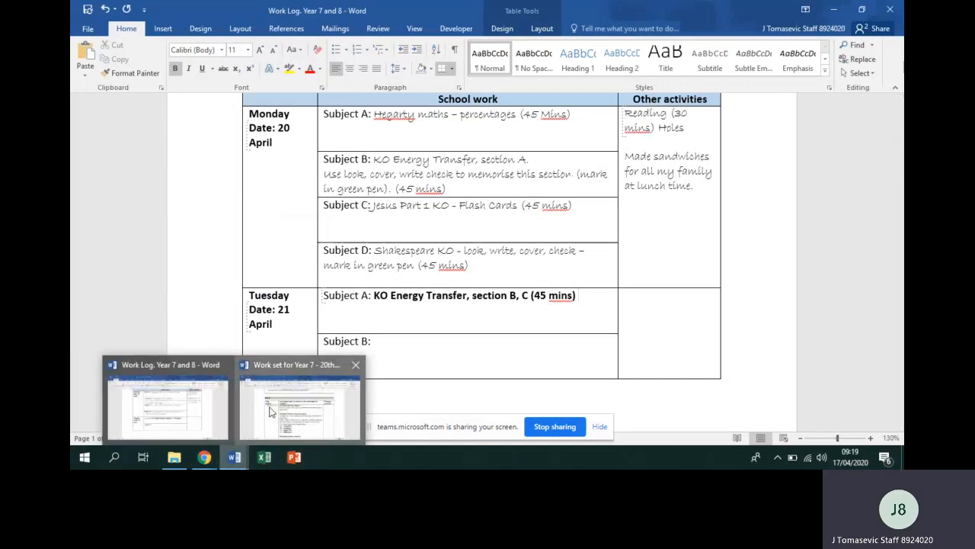
click(273, 411)
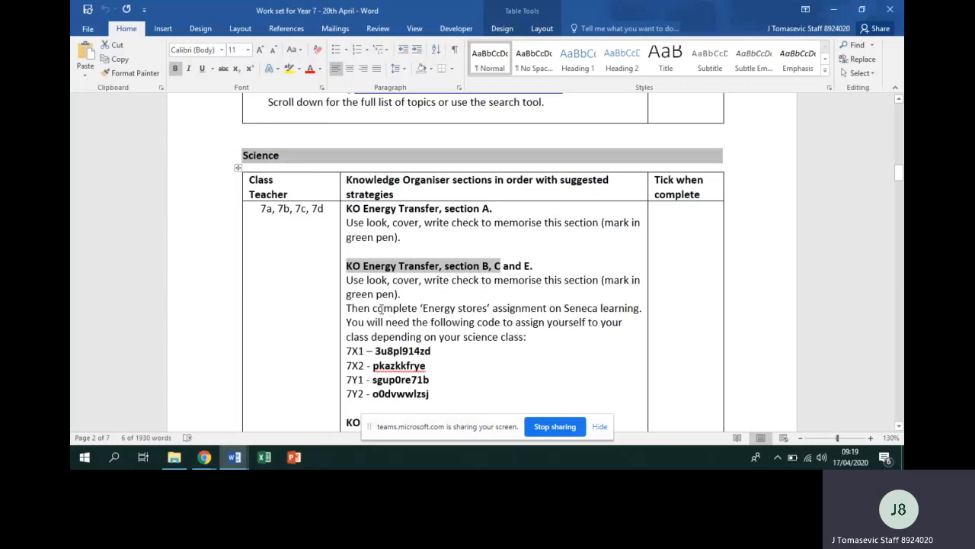
drag(373, 309, 638, 310)
key(ctrl+c)
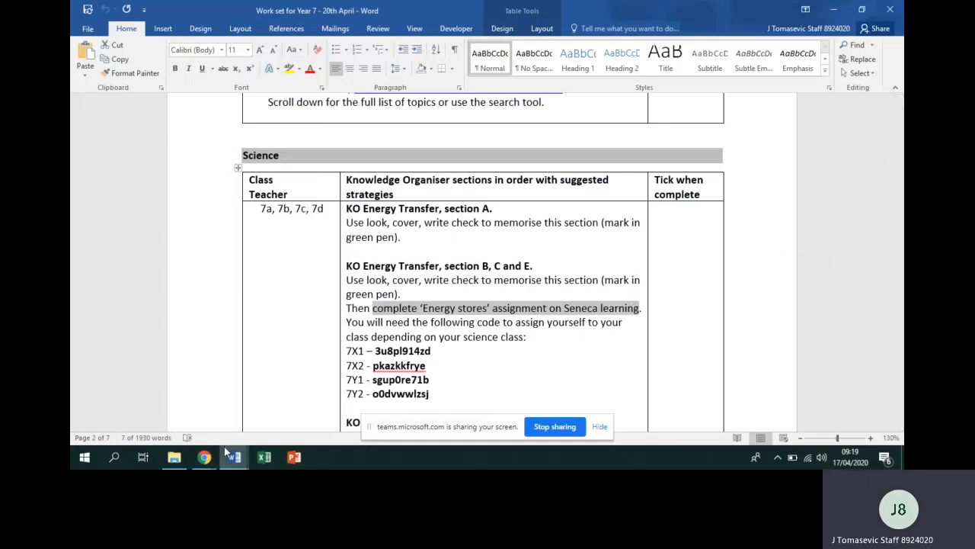
- Insert the copied Seneca assignment text before "(45 mins)" in Tuesday's Subject A, joined to the Energy Transfer task with "and"
mouse_move(226, 462)
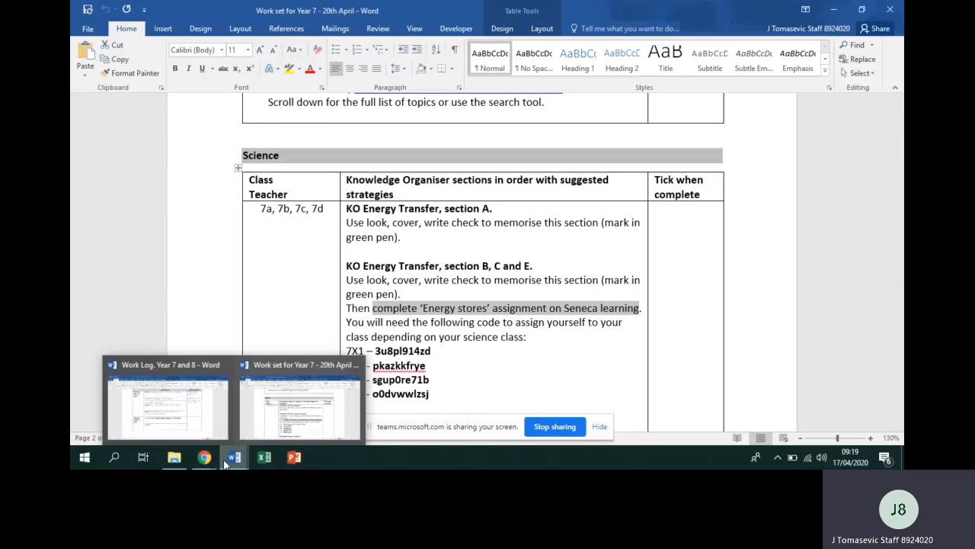
click(194, 426)
click(530, 296)
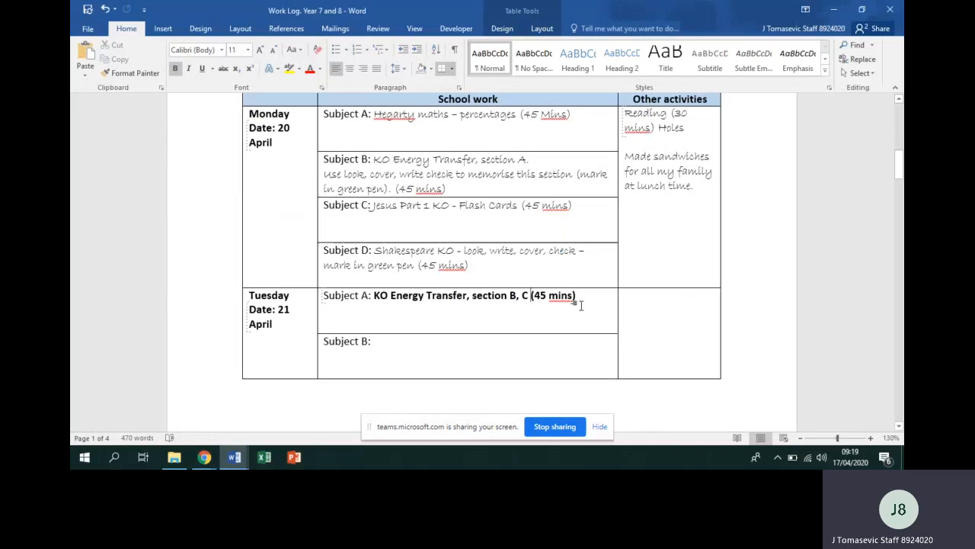
key(ctrl+v)
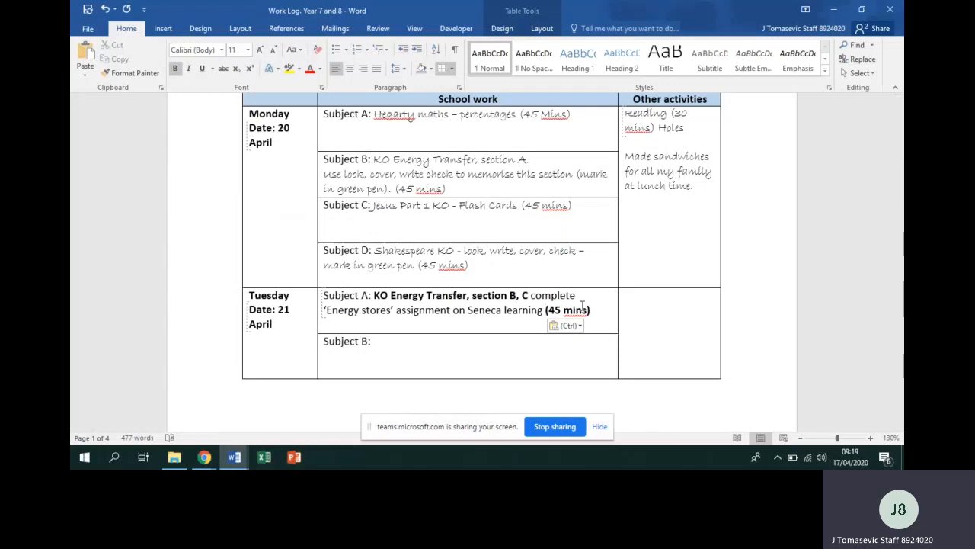
drag(576, 296, 531, 299)
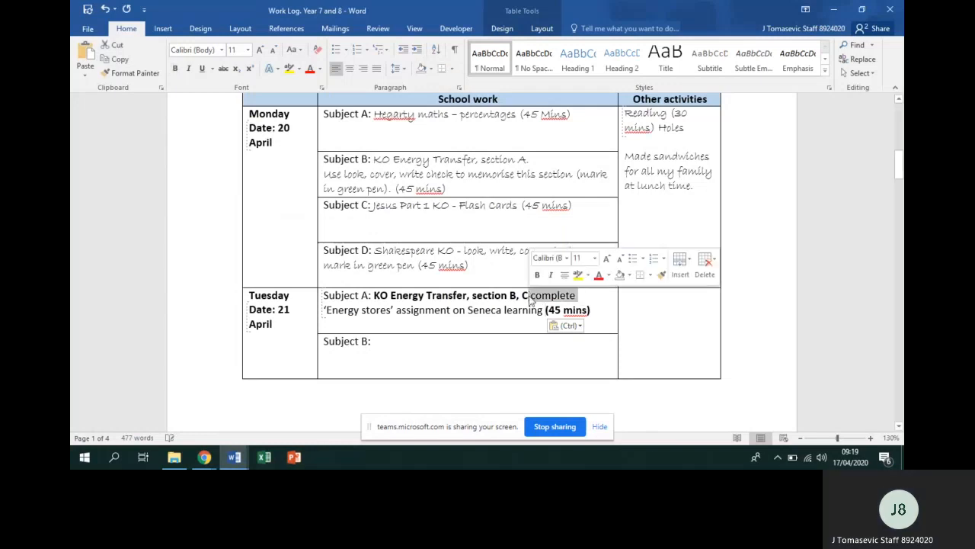
click(531, 298)
text(and)
click(597, 297)
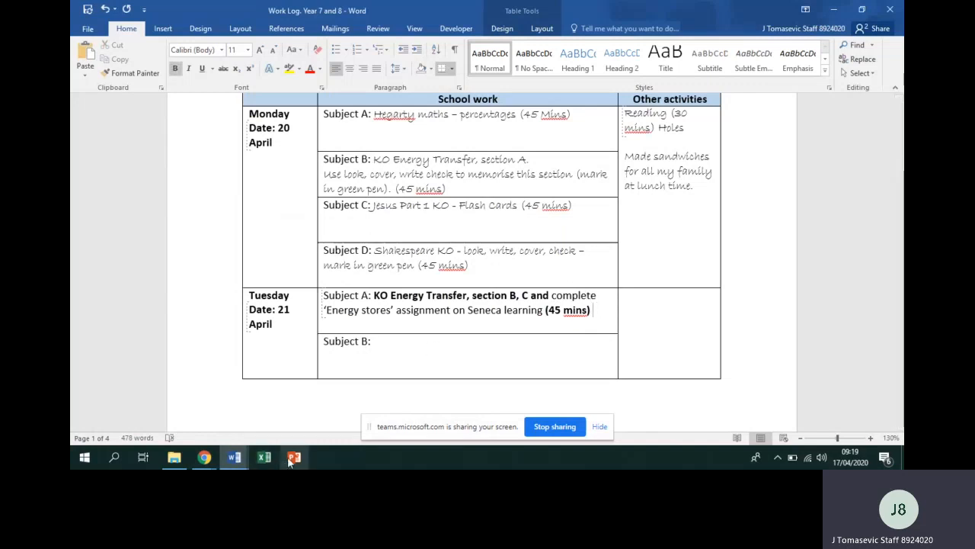
- Highlight the Seneca class code for 7X2 in the Science section of the Year 7 work set document
mouse_move(239, 460)
click(301, 399)
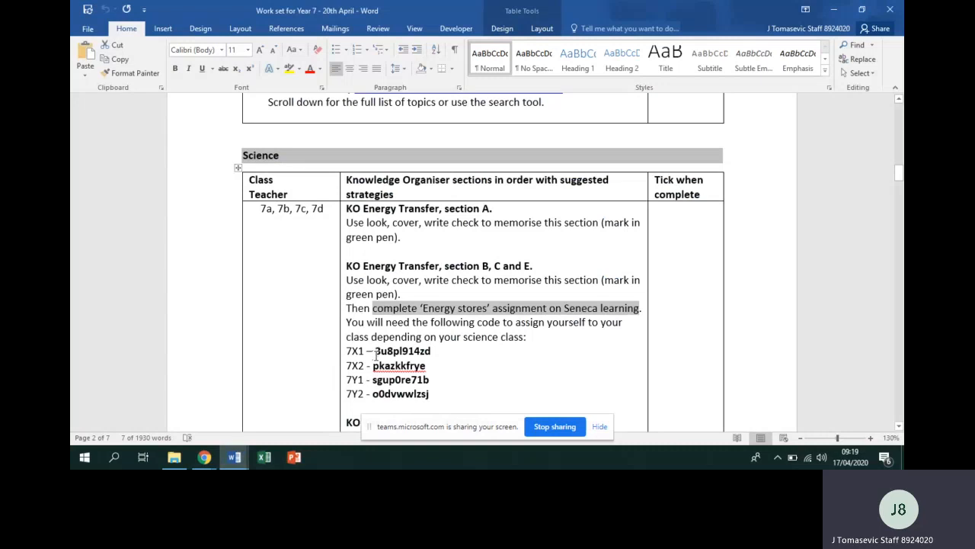
drag(374, 366, 425, 366)
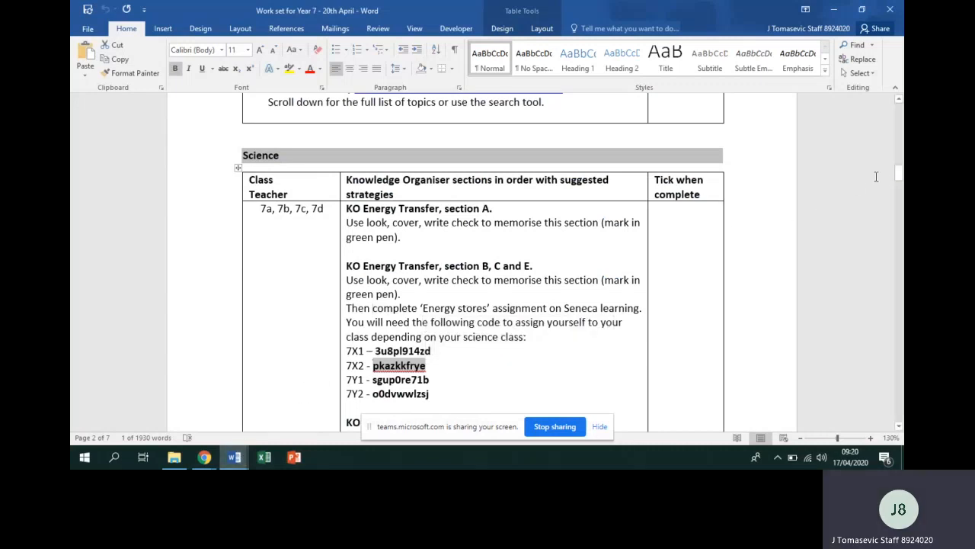
- Copy the mindmap task about why Henry VIII wanted a divorce from the 7a & 7b row of the work set document
drag(900, 176, 899, 216)
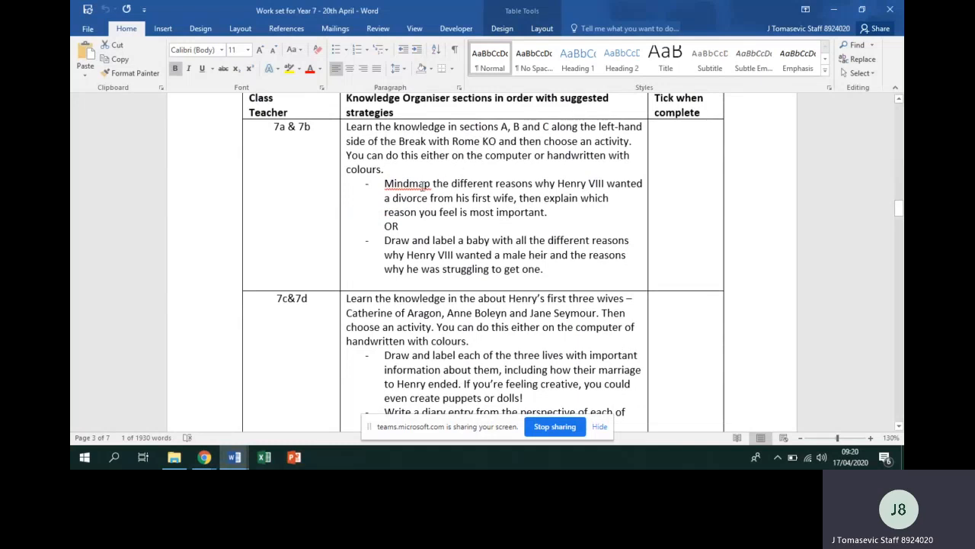
drag(386, 184, 545, 211)
key(ctrl+c)
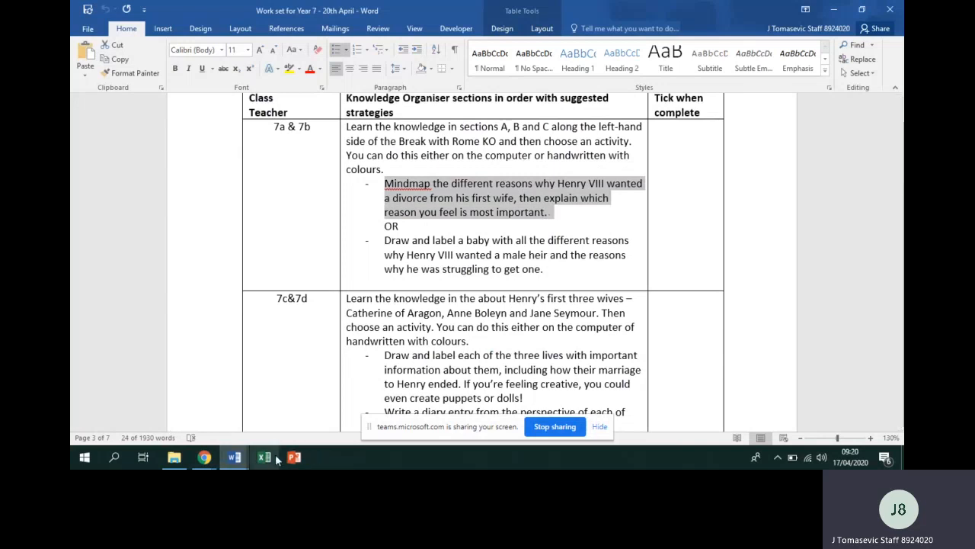
- Paste the Henry VIII mindmap task into Tuesday's Subject B in the work log and add "(45 mins)"
click(236, 457)
click(202, 407)
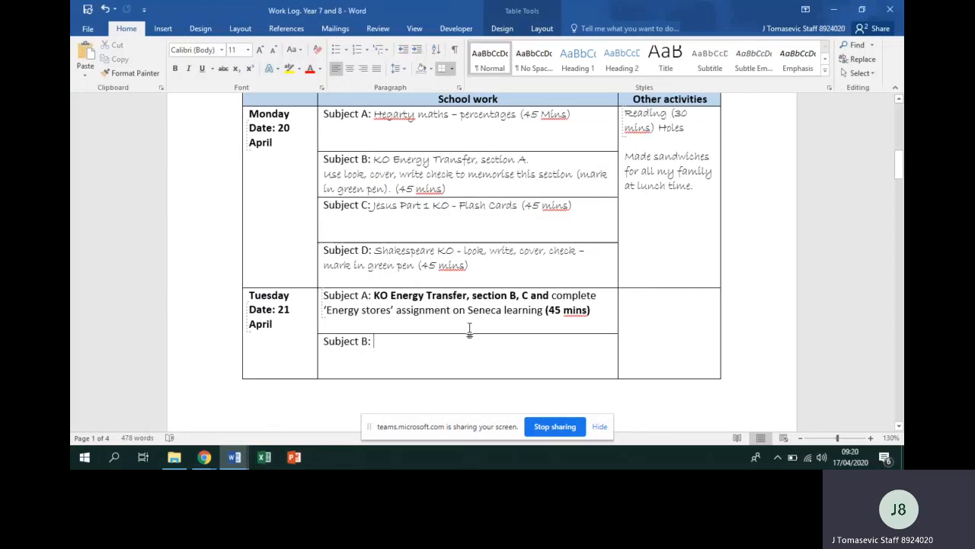
key(ctrl+v)
click(360, 340)
key(BackSpace)
key(BackSpace)
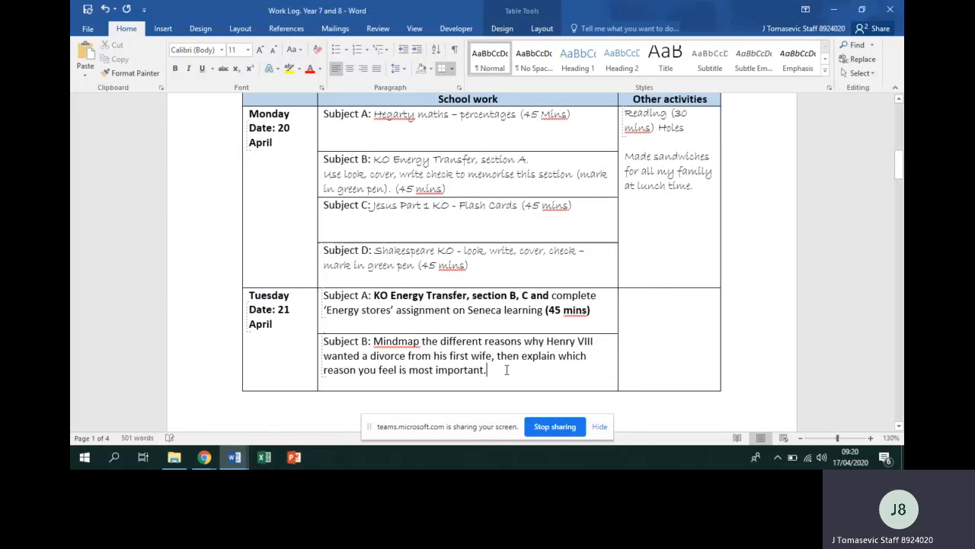
text((45 )
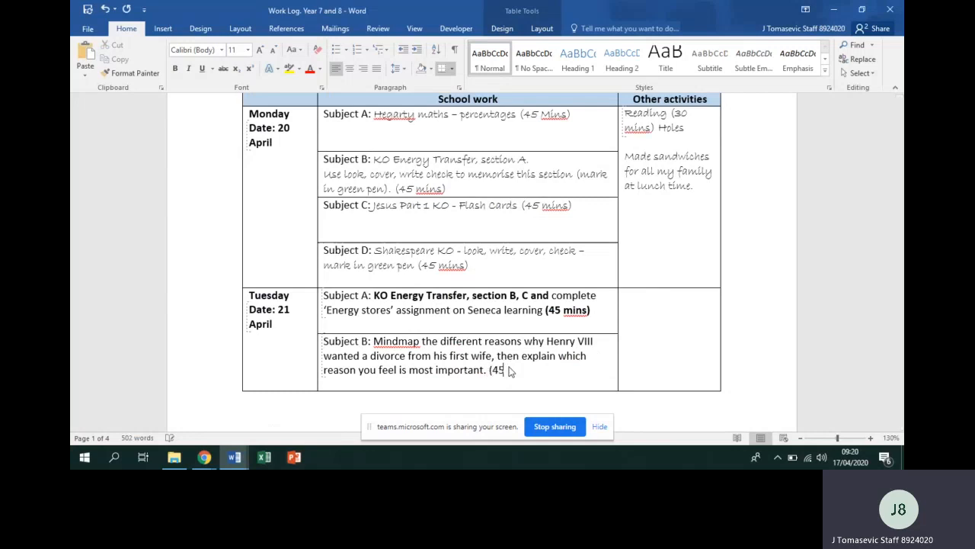
text(mins))
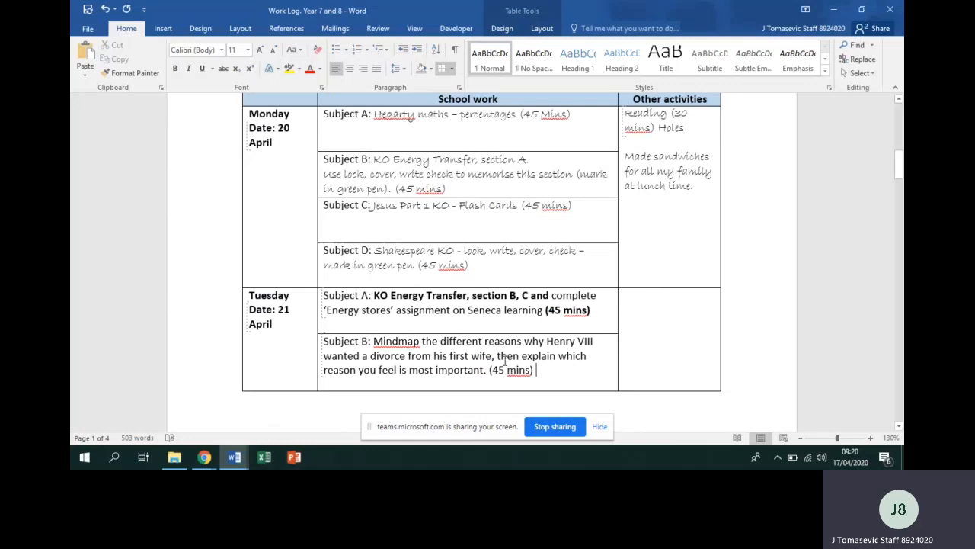
- Copy "From the South America 2 KO" with the Box 1 to Box 4 tasks from the work set document's Geography section
drag(899, 182, 890, 198)
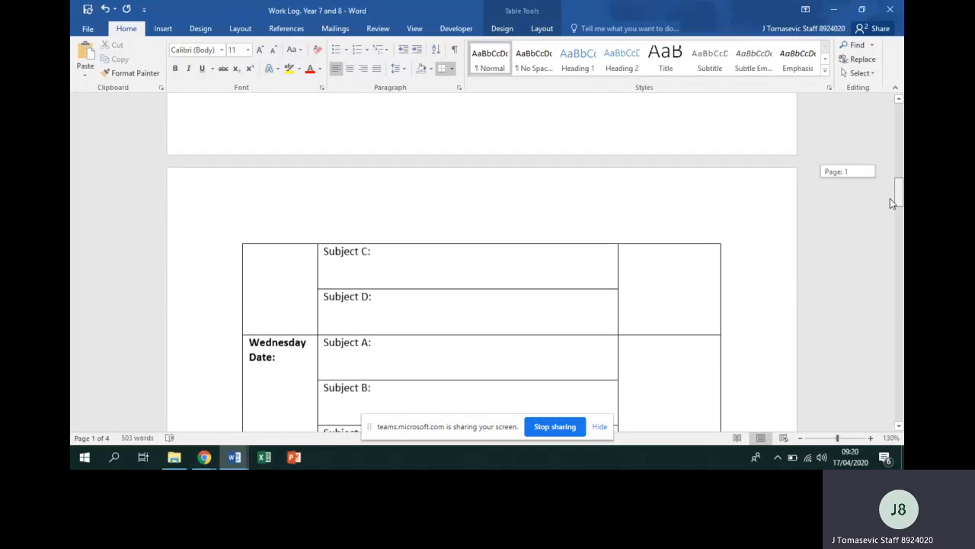
click(447, 252)
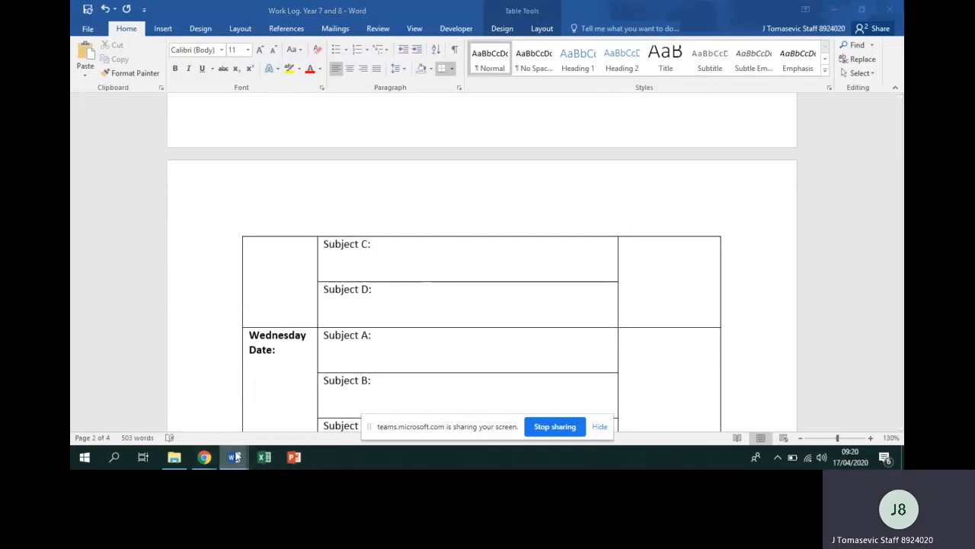
mouse_move(243, 444)
click(298, 404)
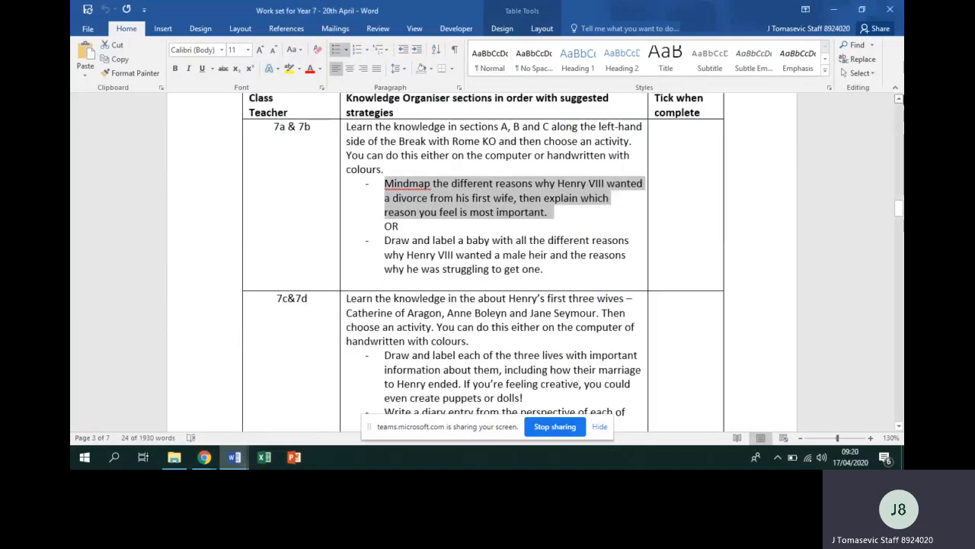
drag(899, 204, 900, 229)
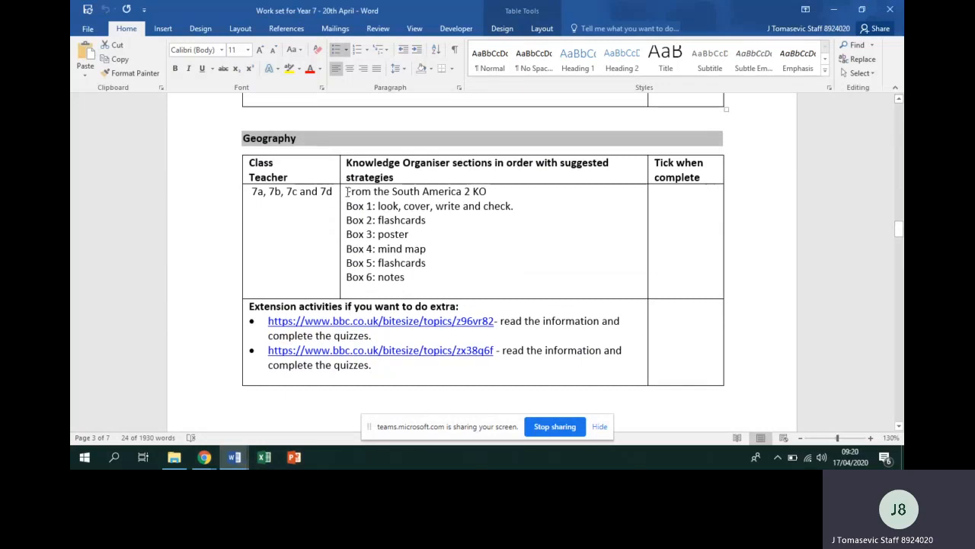
drag(347, 191, 516, 234)
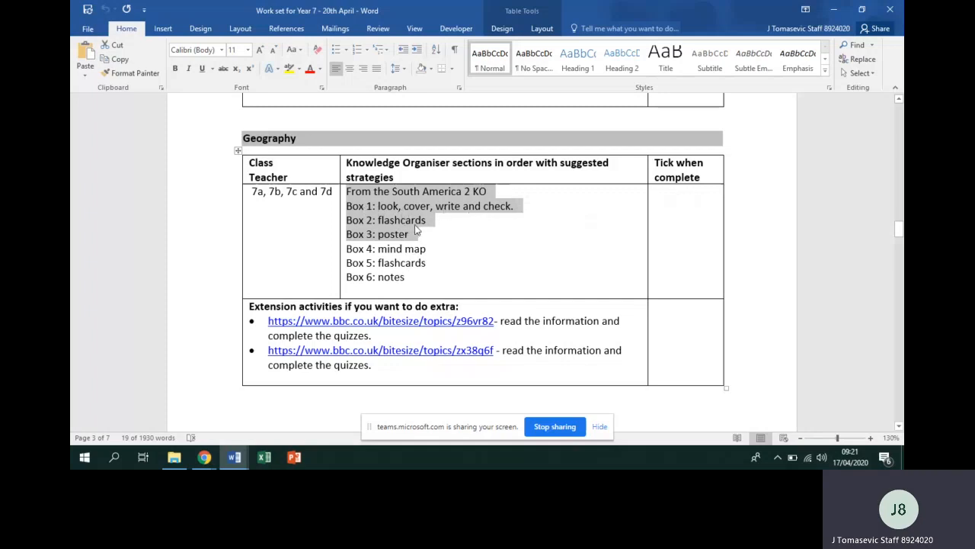
drag(431, 250, 349, 194)
key(ctrl+c)
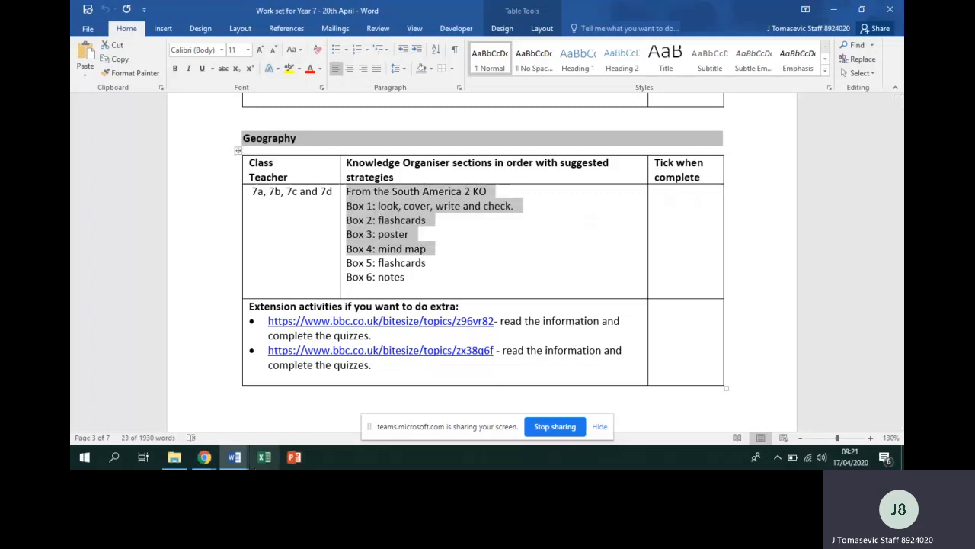
- Paste the South America 2 KO tasks into Tuesday's Subject C in the work log and add "(45 mins)" below them
mouse_move(238, 458)
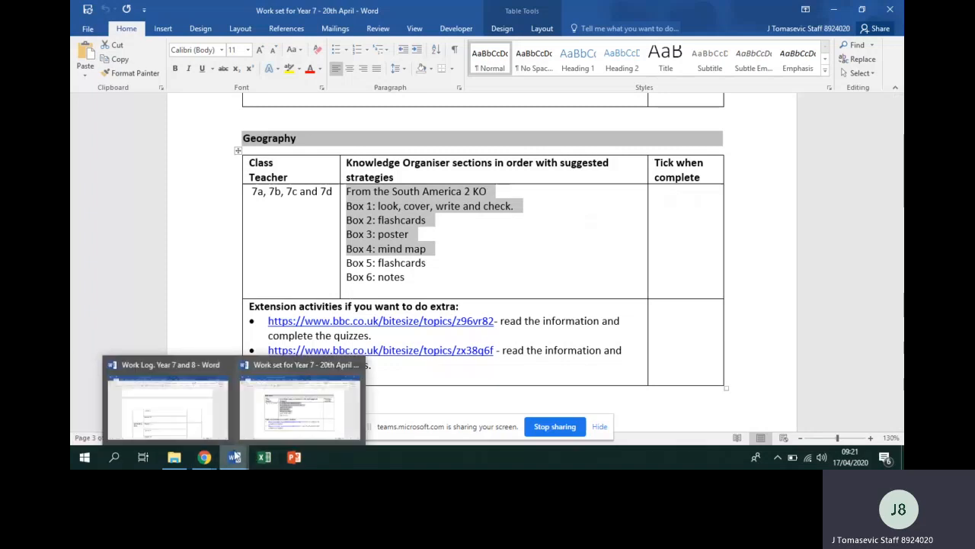
click(203, 415)
click(400, 234)
key(ctrl+v)
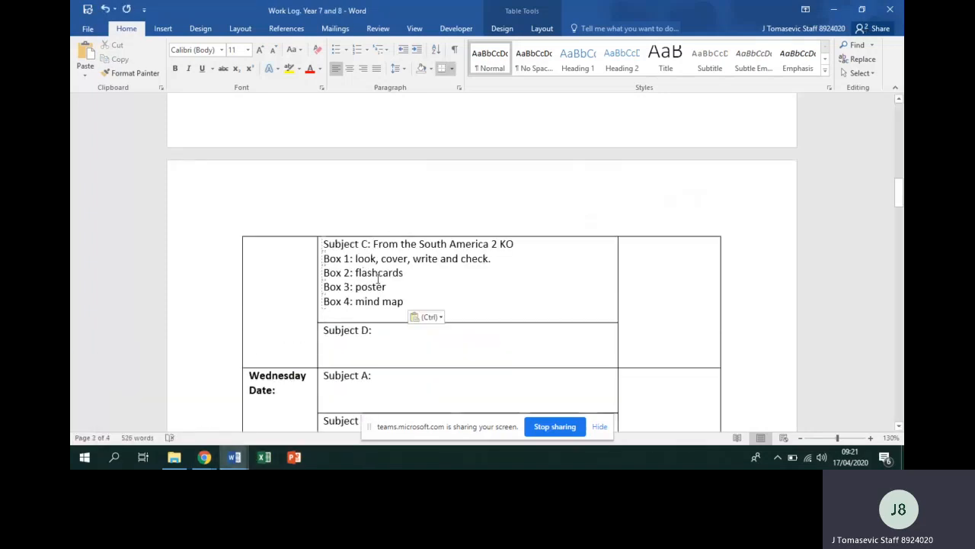
text(()
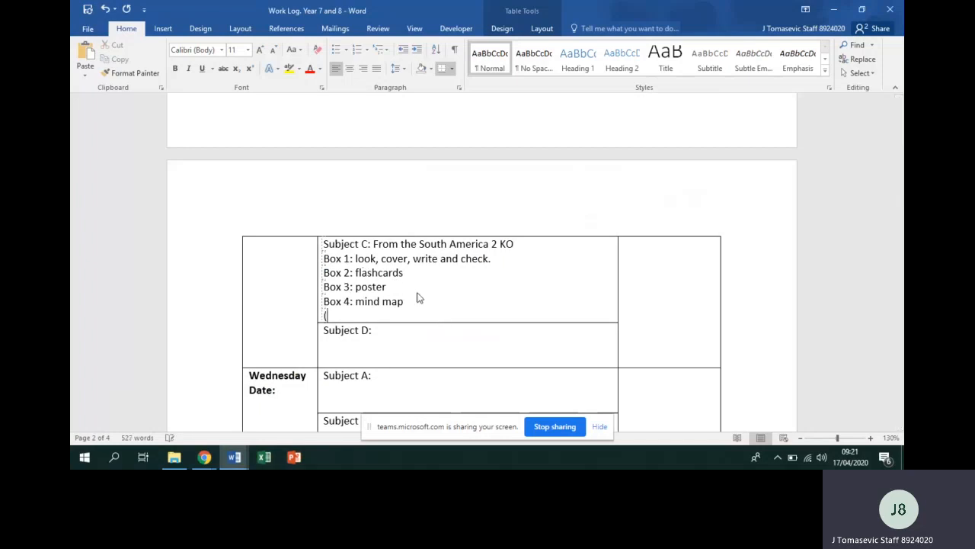
text(45 mins))
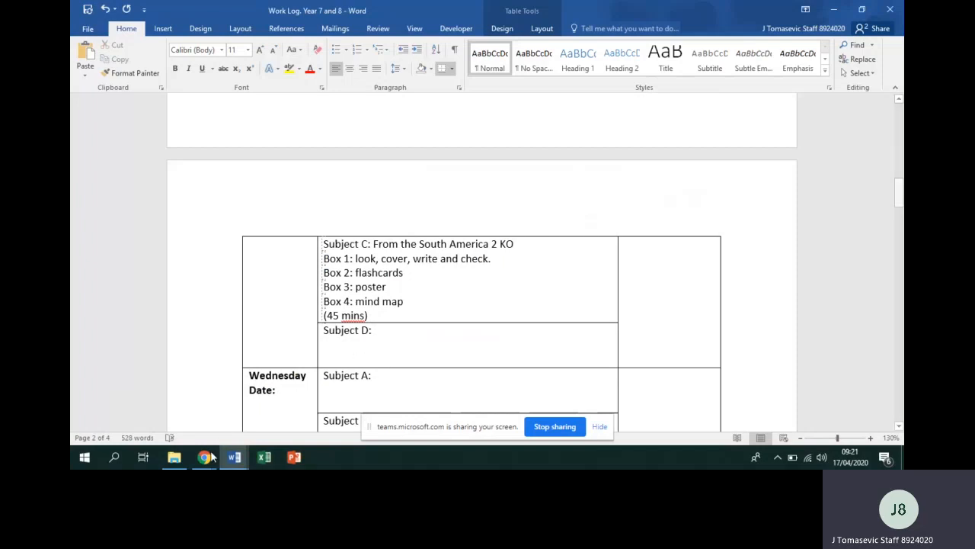
- Copy the "Year 7 KO Past Tense" heading and its Quizlet link from the 7a, b, c & d row of the work set document
mouse_move(233, 462)
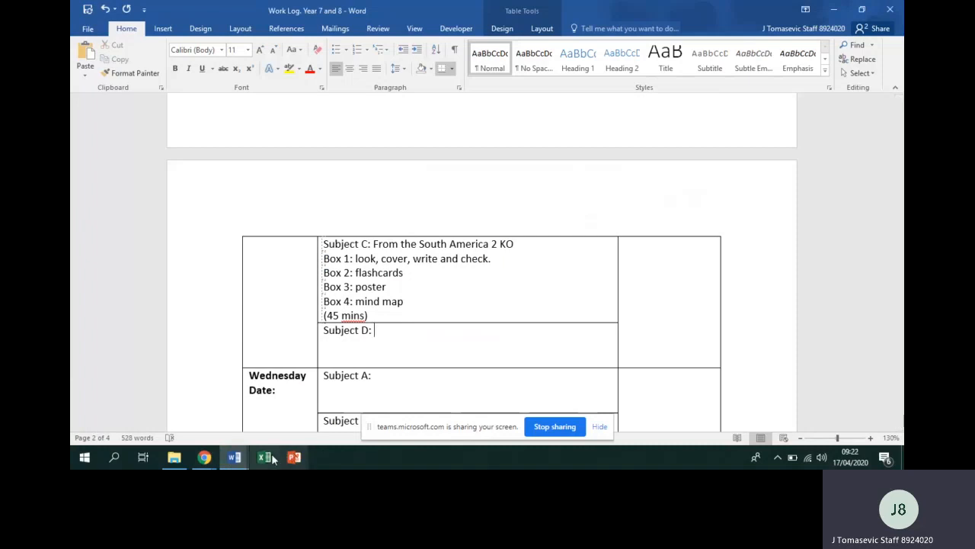
click(274, 416)
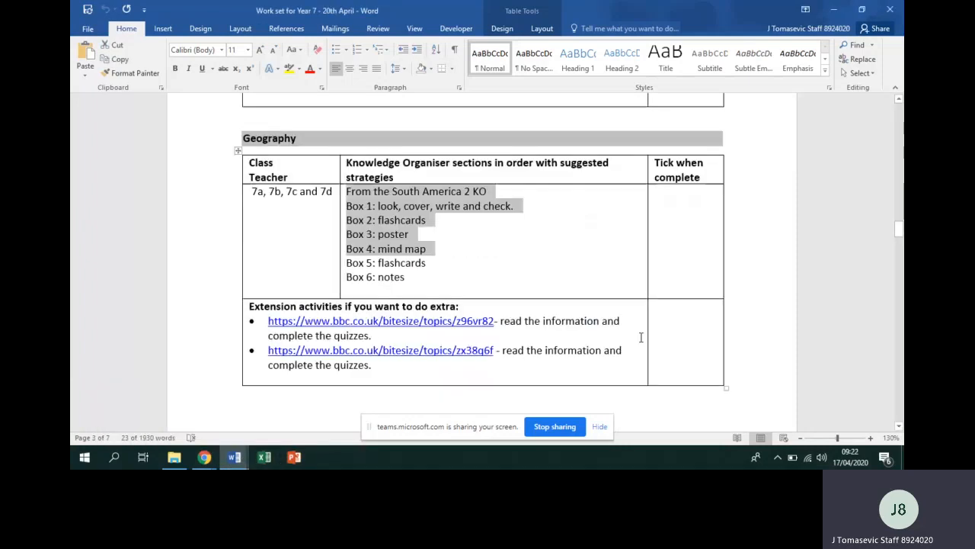
drag(900, 225, 894, 267)
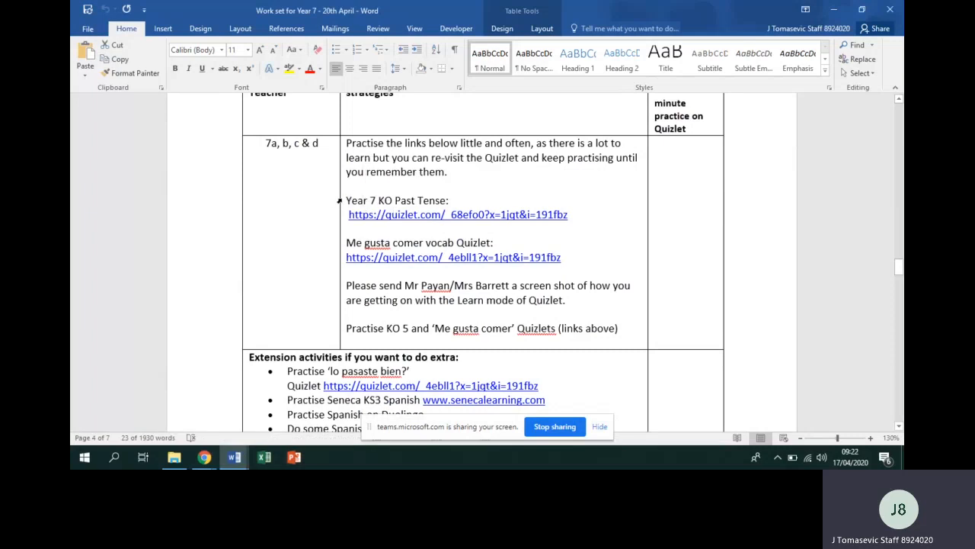
drag(347, 200, 575, 221)
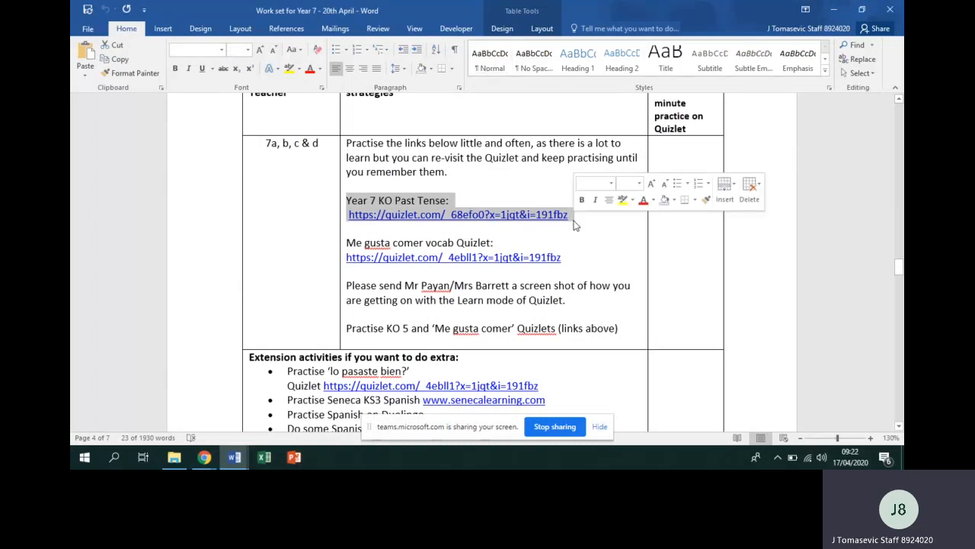
- Paste the Year 7 KO Past Tense Quizlet link into Tuesday's Subject D in the work log and add "(45 mins)" below it
click(234, 457)
click(206, 426)
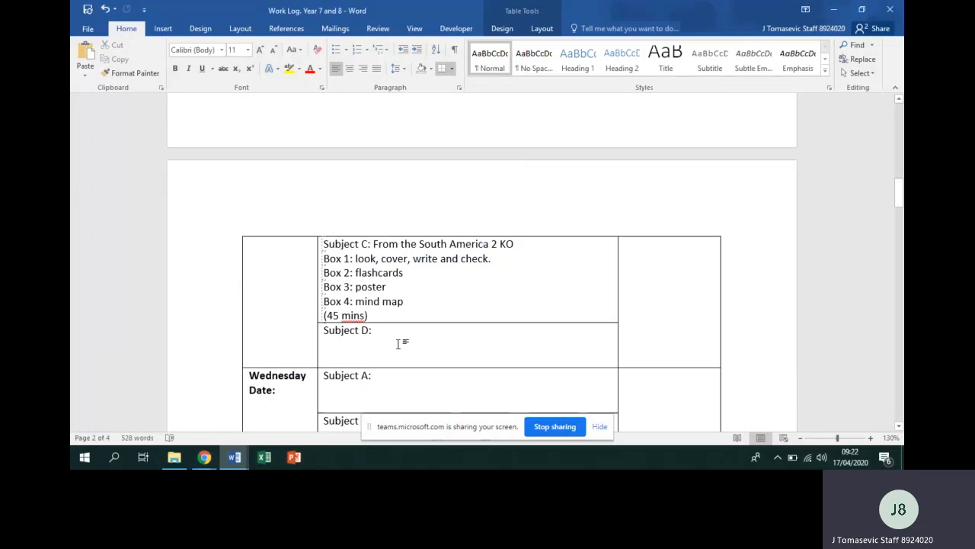
text(Year 7 KO Past Tense: https://quizlet.com/_68efd0?x=1jqt&i=191fbz)
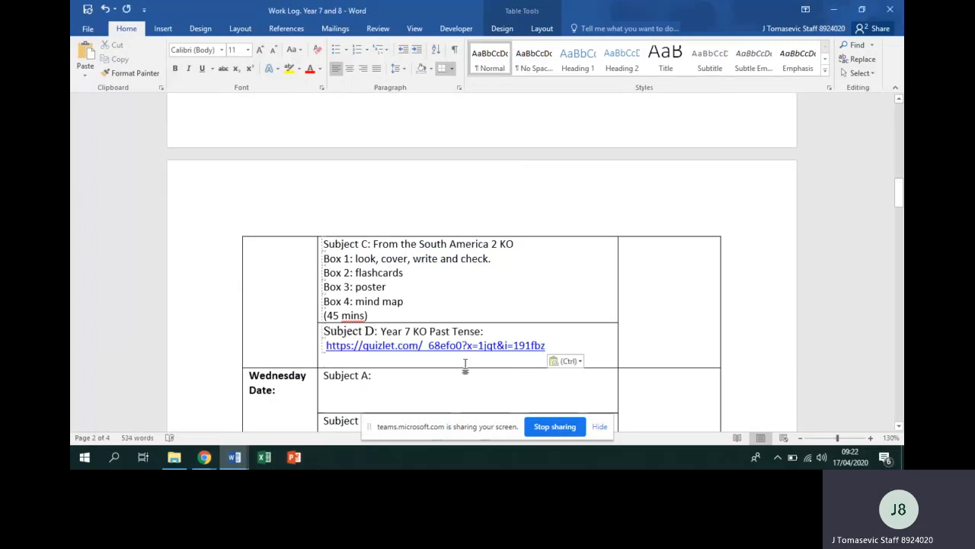
key(Return)
text((45 )
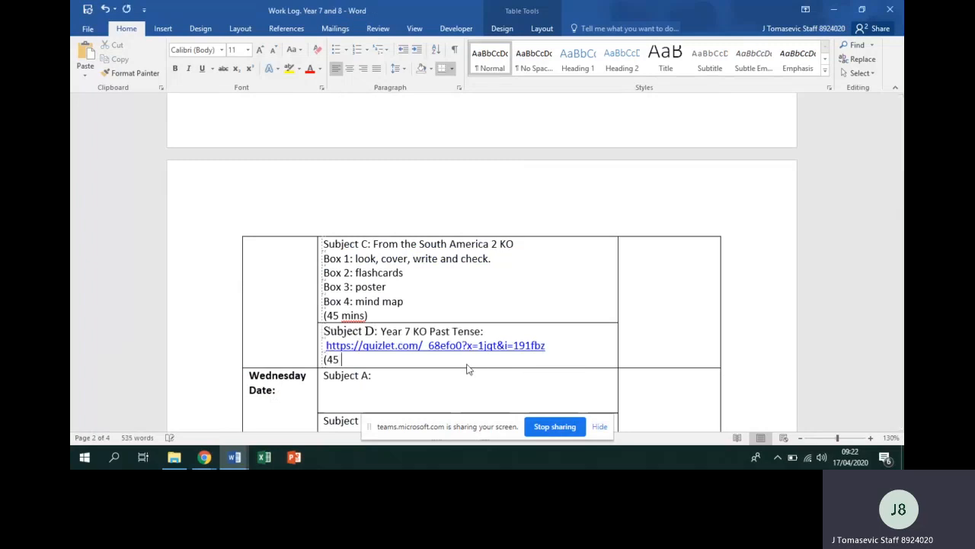
text(mins))
- Enter "Reading (30 mins) Holes" in Tuesday's activities cell beside Subject A, leaving a blank line below it
drag(900, 196, 891, 173)
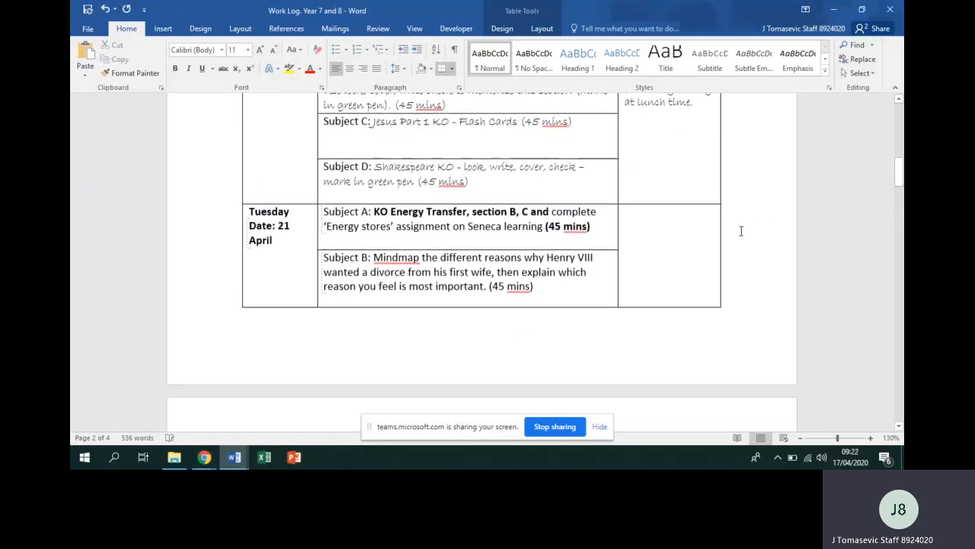
click(684, 222)
text(Reading)
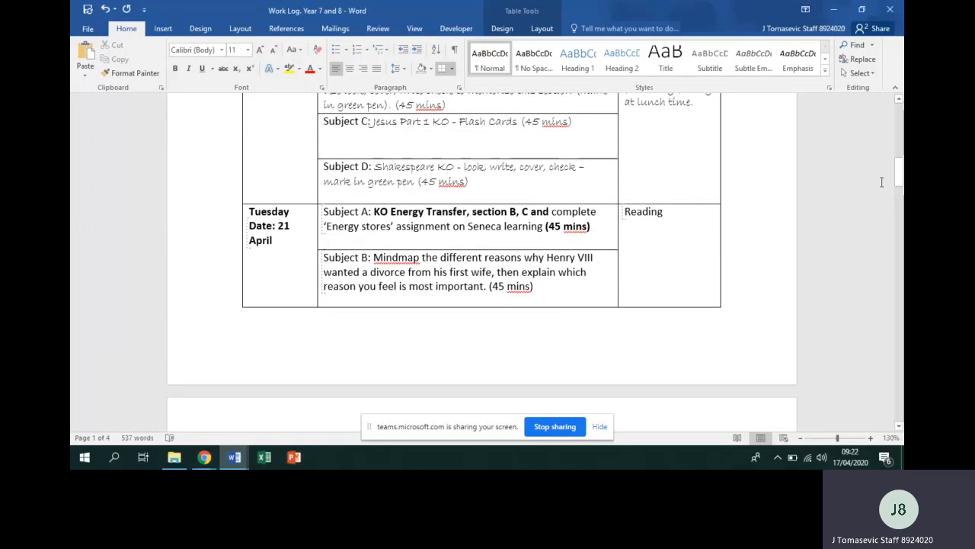
drag(899, 185, 897, 180)
text((3)
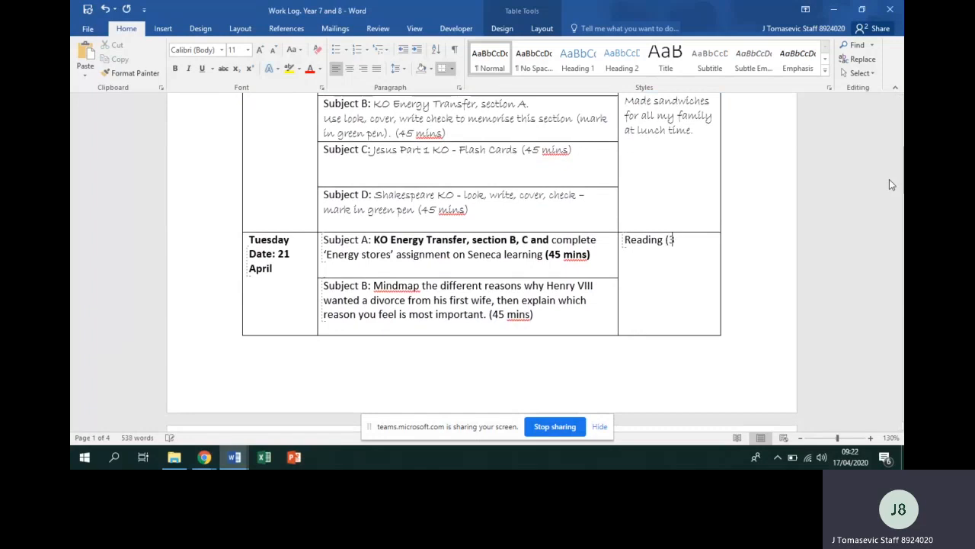
text(0 mins) )
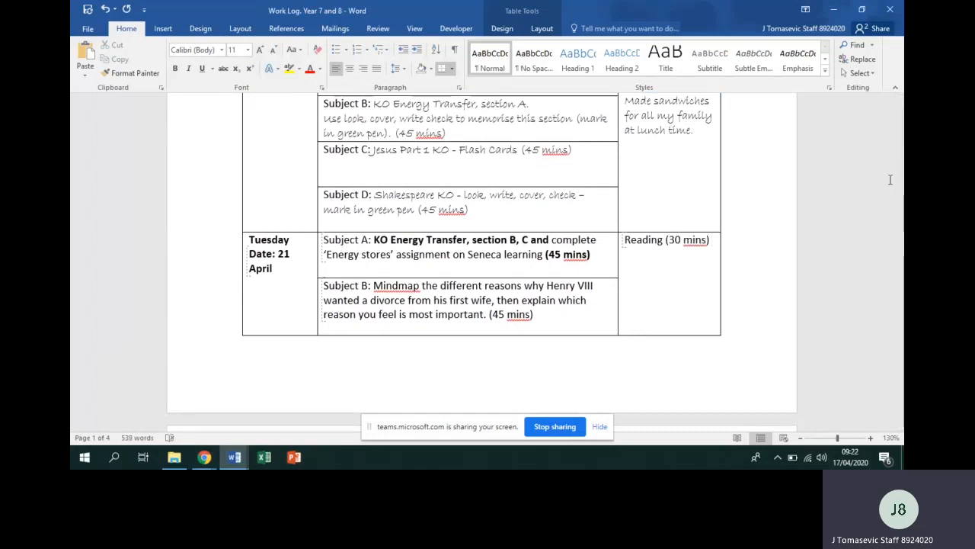
text(Holes)
key(Return)
key(Return)
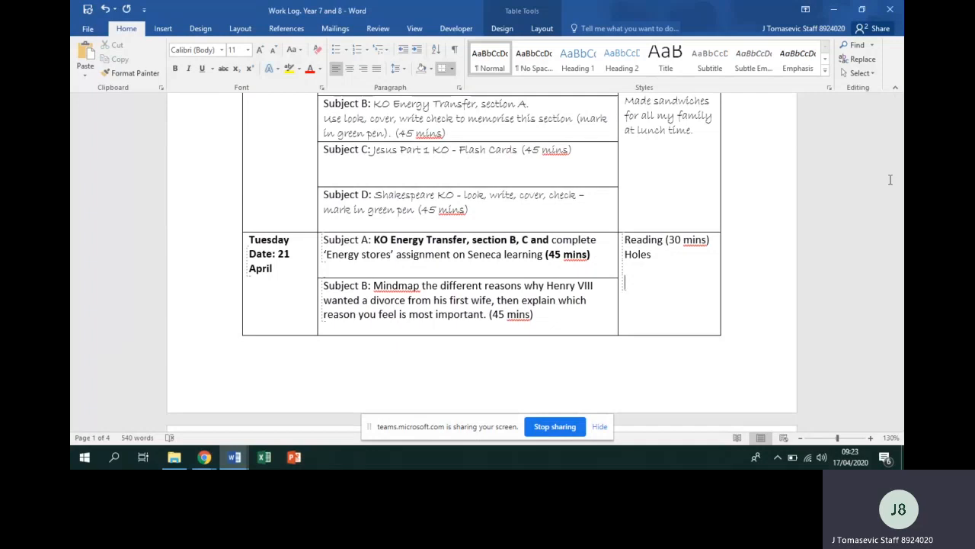
- Add "Helped my little brother with spellings." below the reading entry in Tuesday's activities cell
text(Helped my little bor)
key(BackSpace)
key(BackSpace)
key(BackSpace)
text(rother with spellings.)
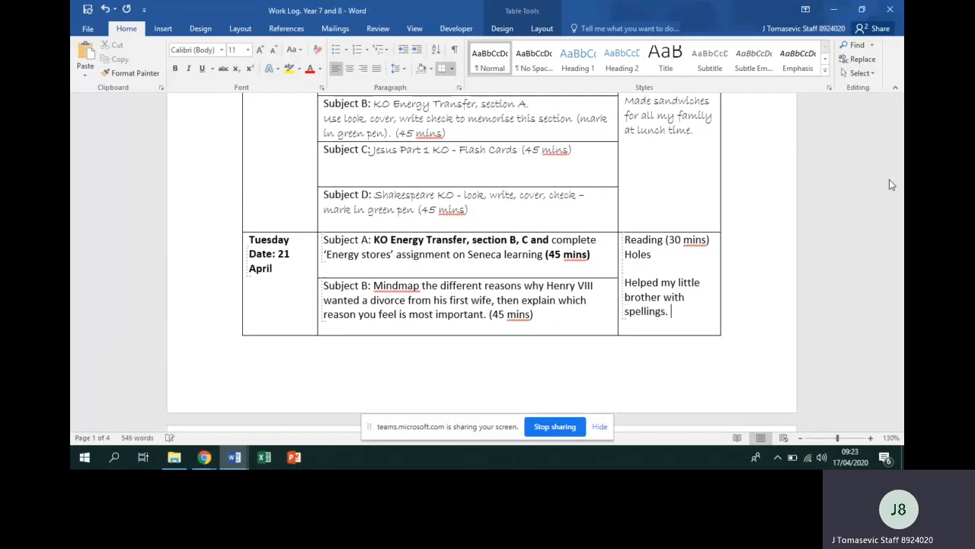
- Insert the subject name "History" before "Mindmap" in Tuesday's Subject B entry
drag(896, 163, 868, 175)
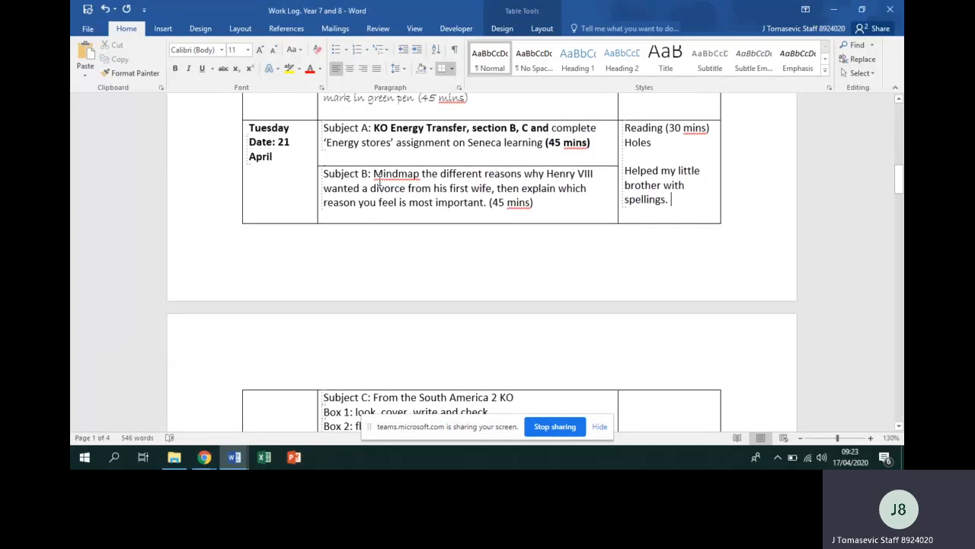
click(375, 175)
text(History)
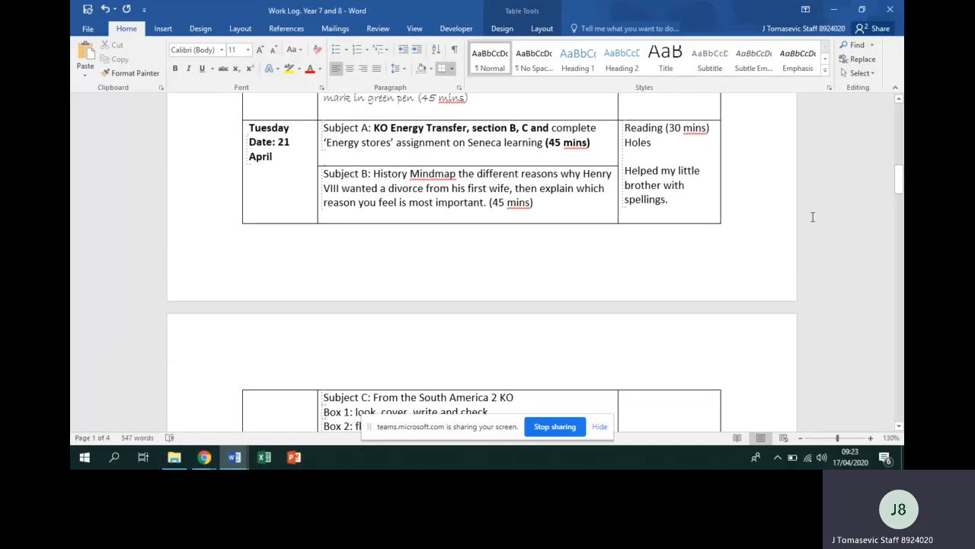
- Fill in the "At the weekends I…" box with "Video calling friends" and "Netflix" on separate lines
drag(901, 176, 875, 383)
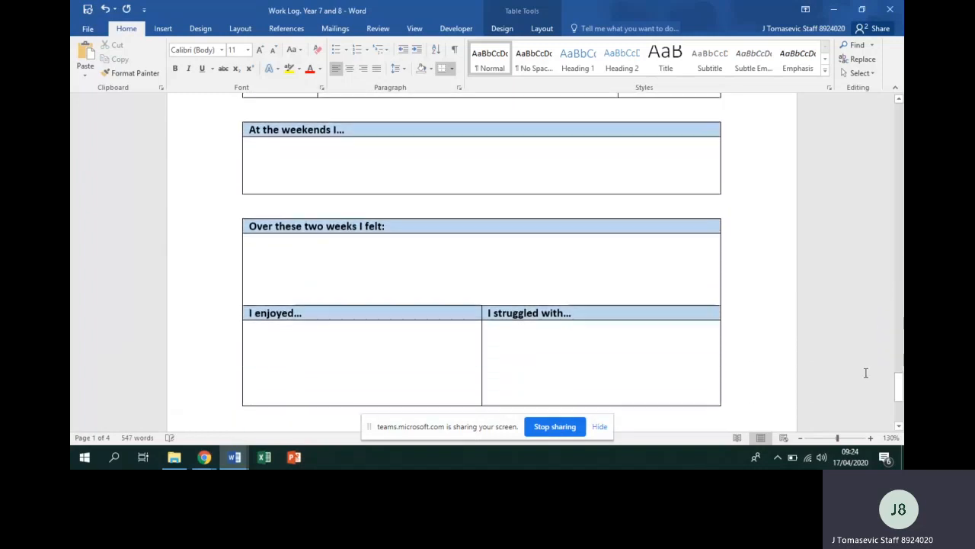
click(335, 154)
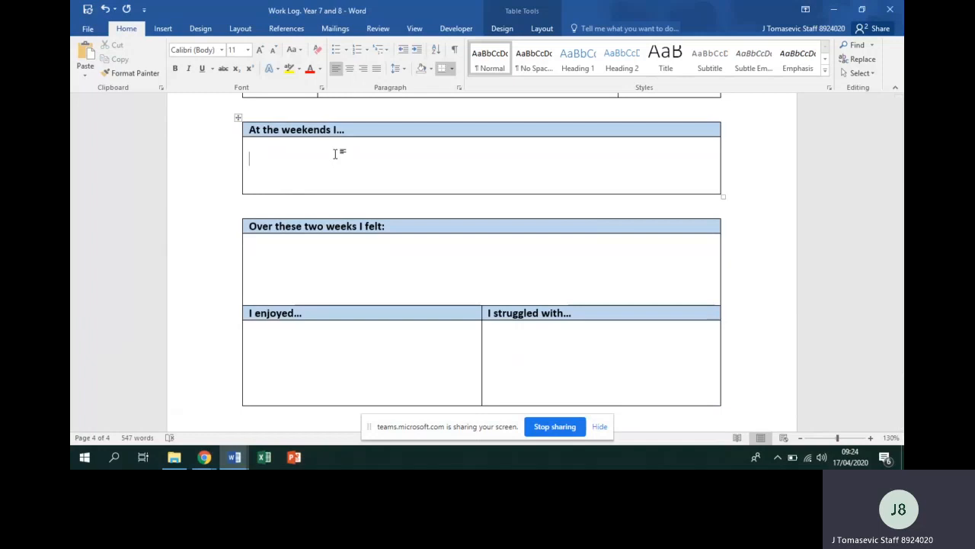
text(Video calling friends)
key(Return)
text(Netfl)
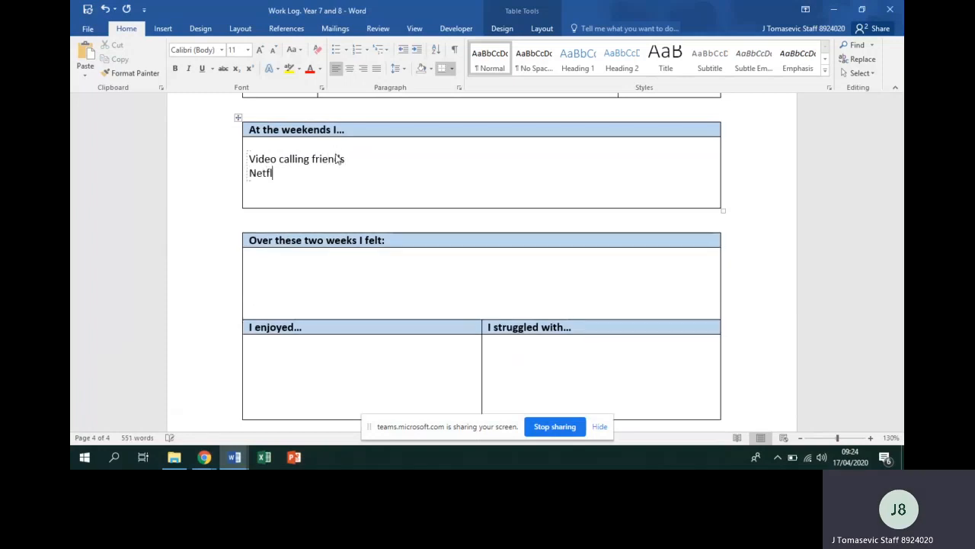
text(ix)
- Fill in the "Over these two weeks I felt:" box with "Bored", "Lonely" and "Happy" on separate lines
click(314, 259)
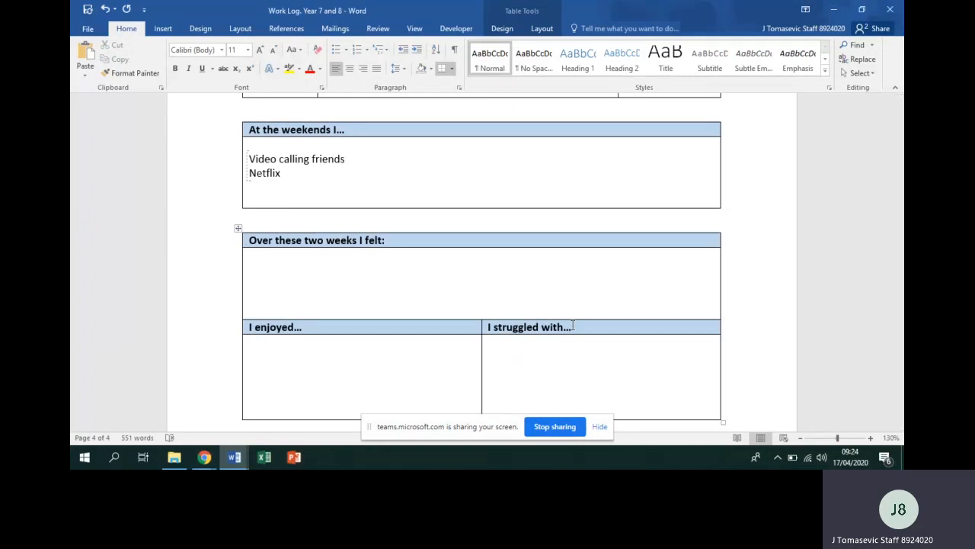
text(Bored)
key(Return)
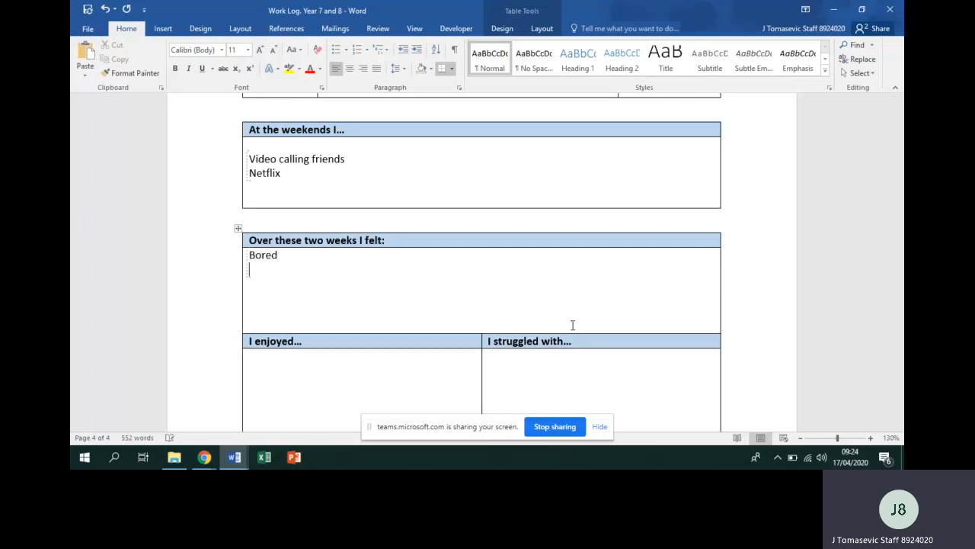
text(Lonely)
key(Return)
text(Happy)
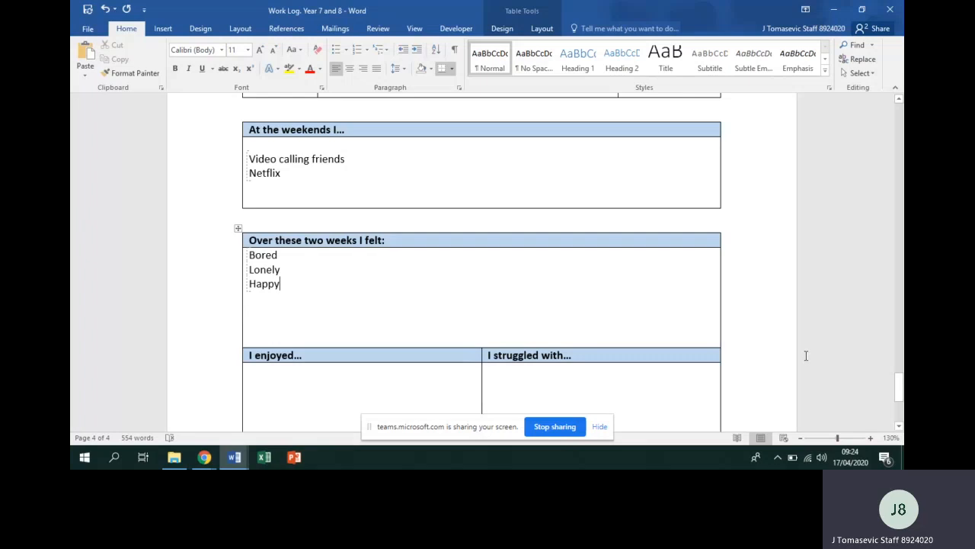
drag(900, 382, 900, 396)
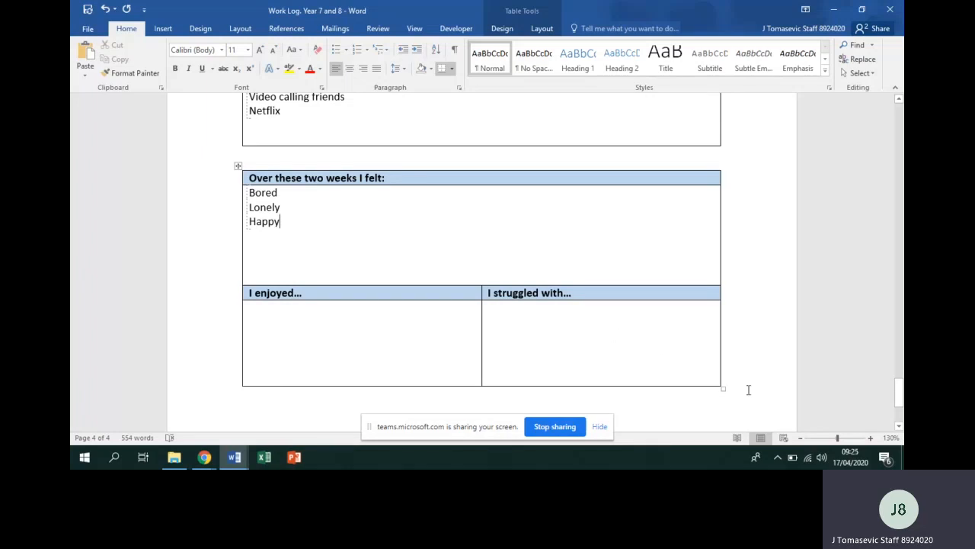
click(902, 403)
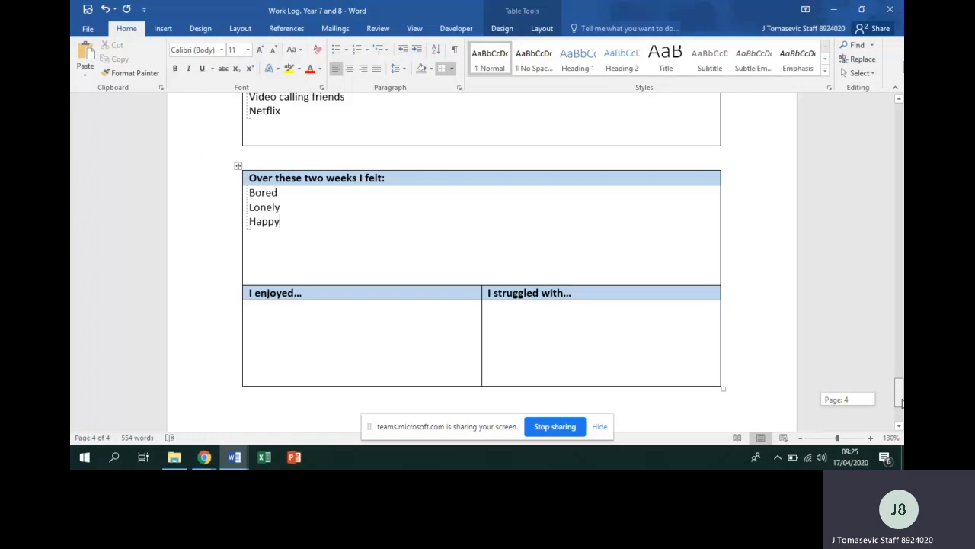
drag(902, 403, 904, 156)
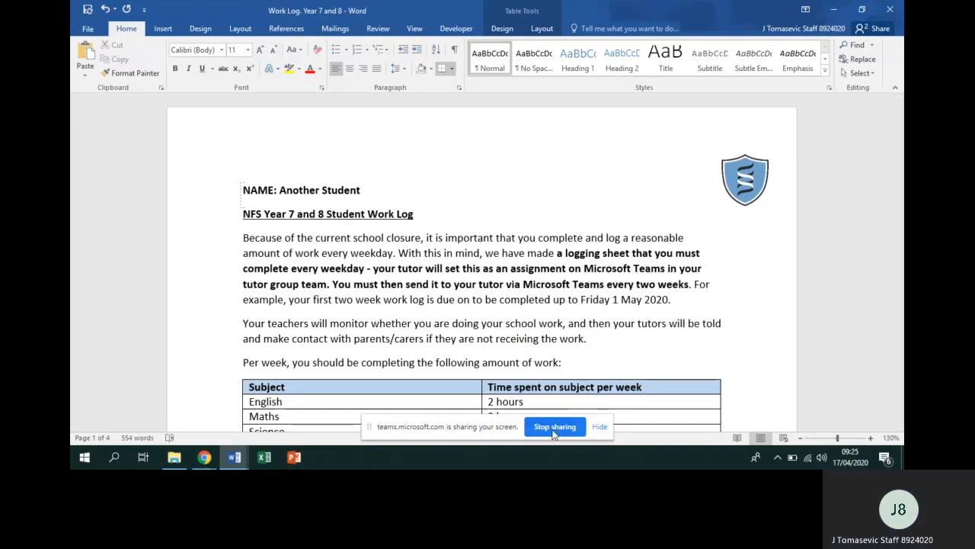
mouse_move(204, 457)
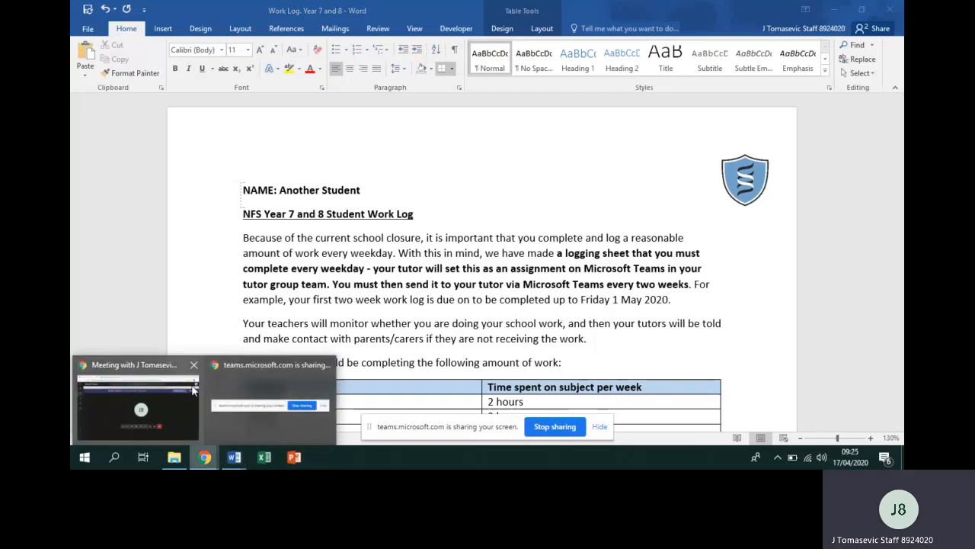